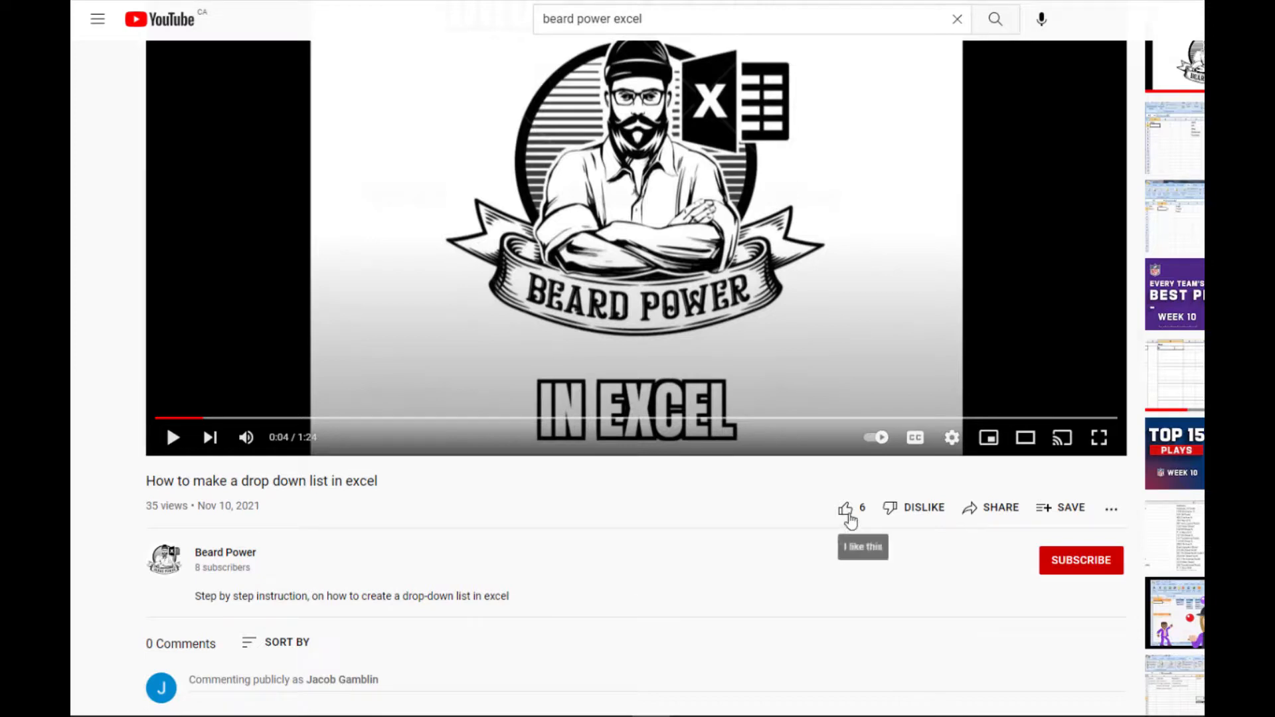
Like the drop-down list video and subscribe to the Beard Power channel with all notifications turned on.
click(845, 508)
click(1070, 564)
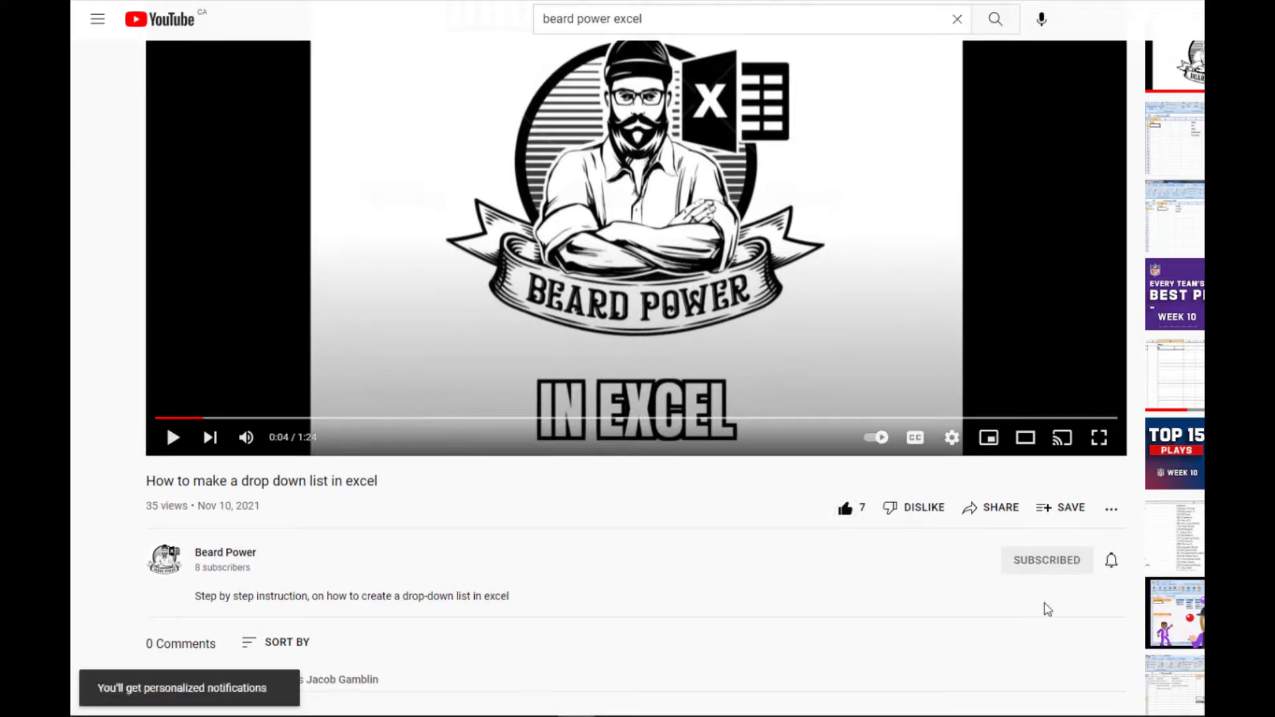
click(1112, 562)
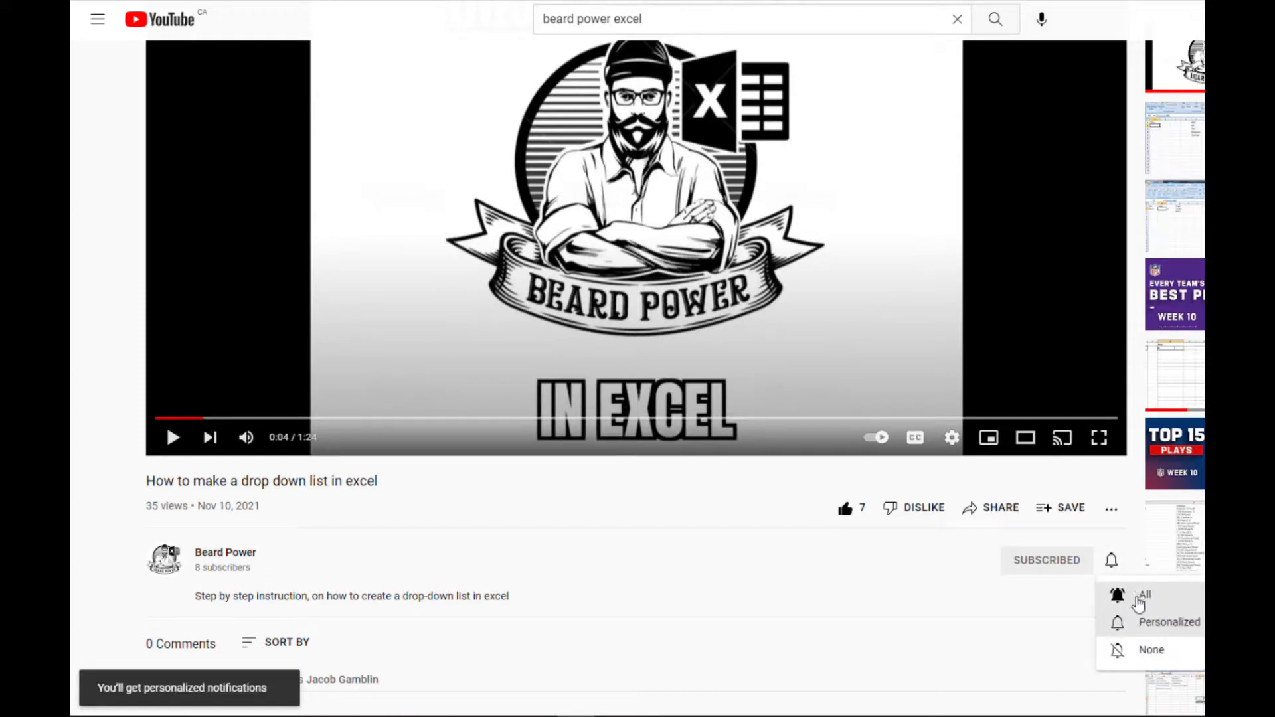
click(1139, 602)
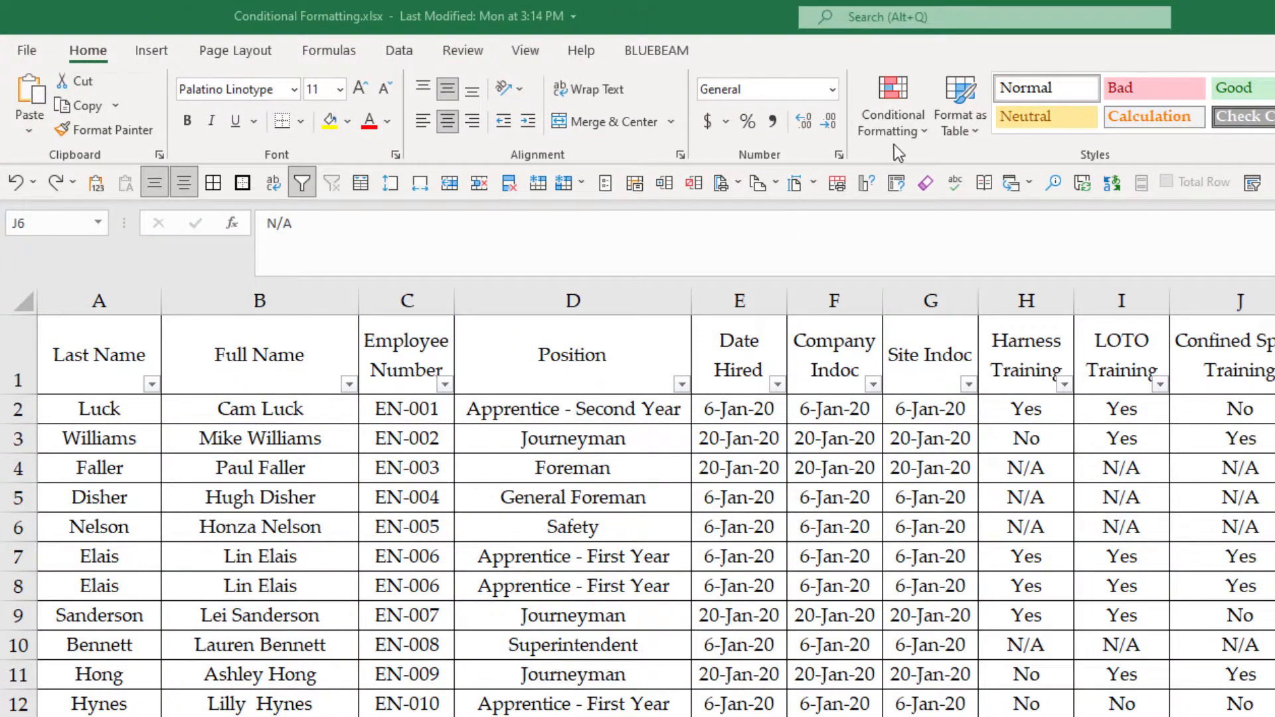
click(906, 106)
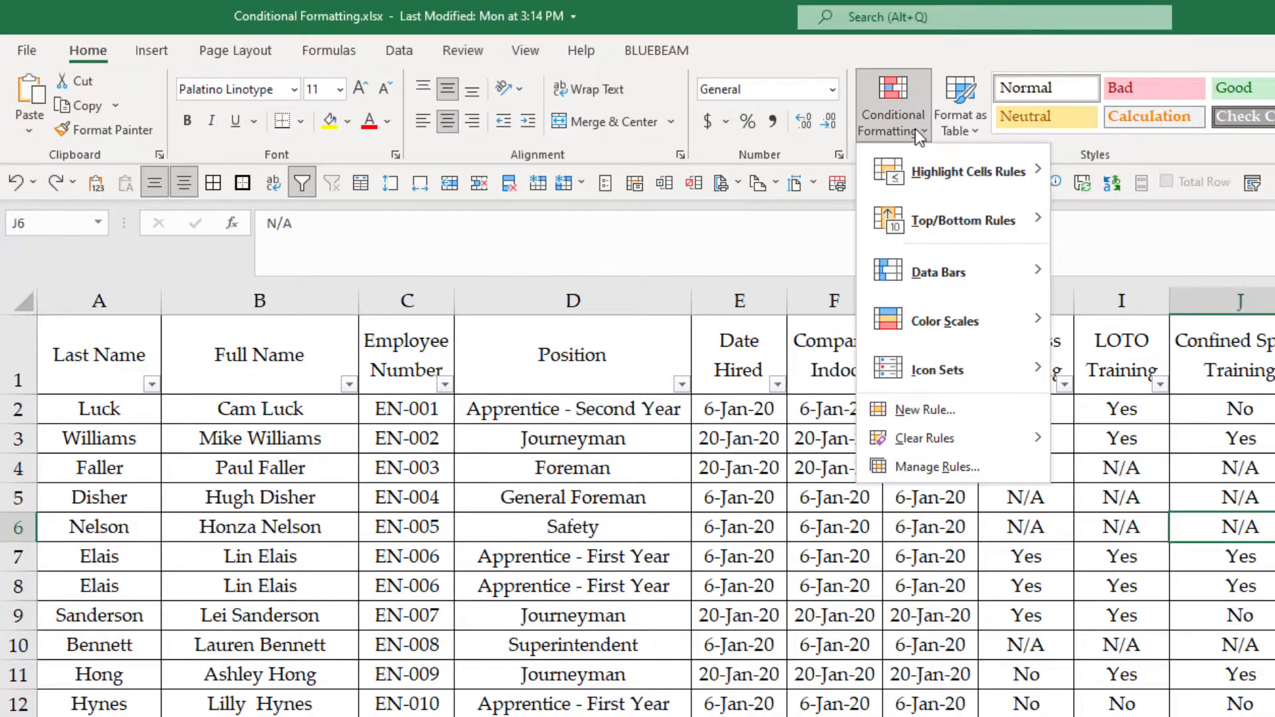
mouse_move(930, 177)
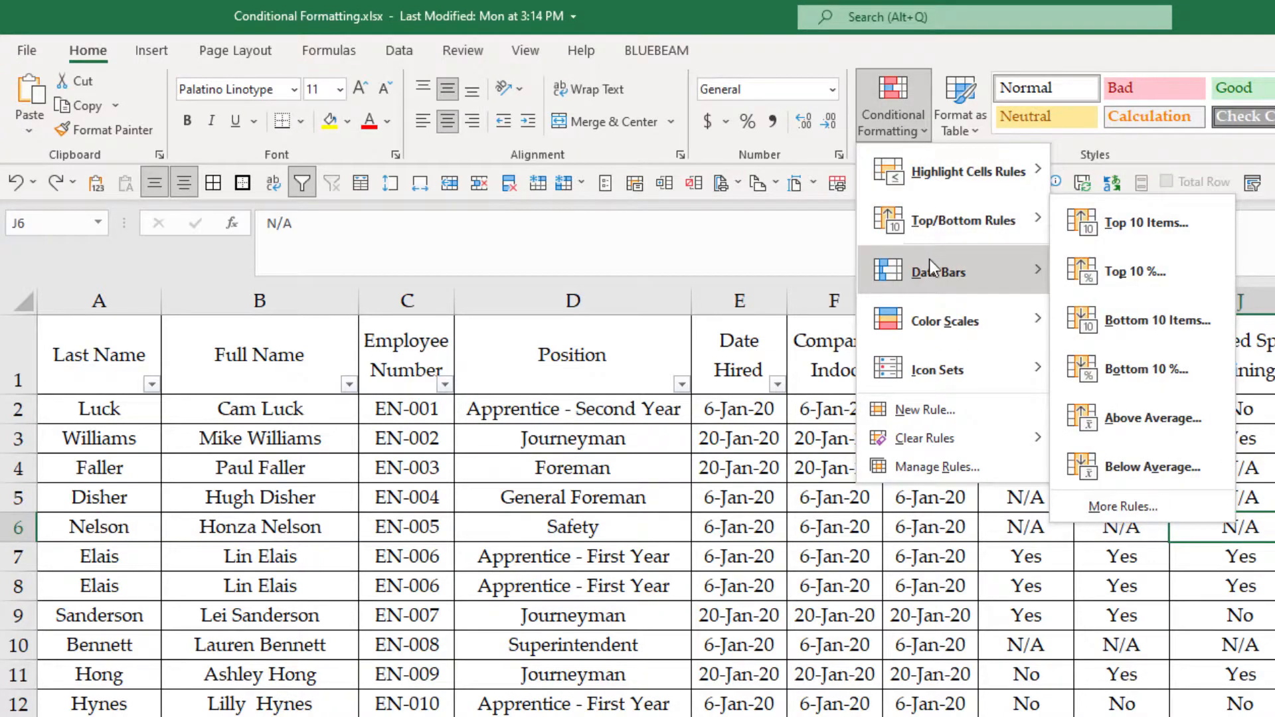
mouse_move(931, 319)
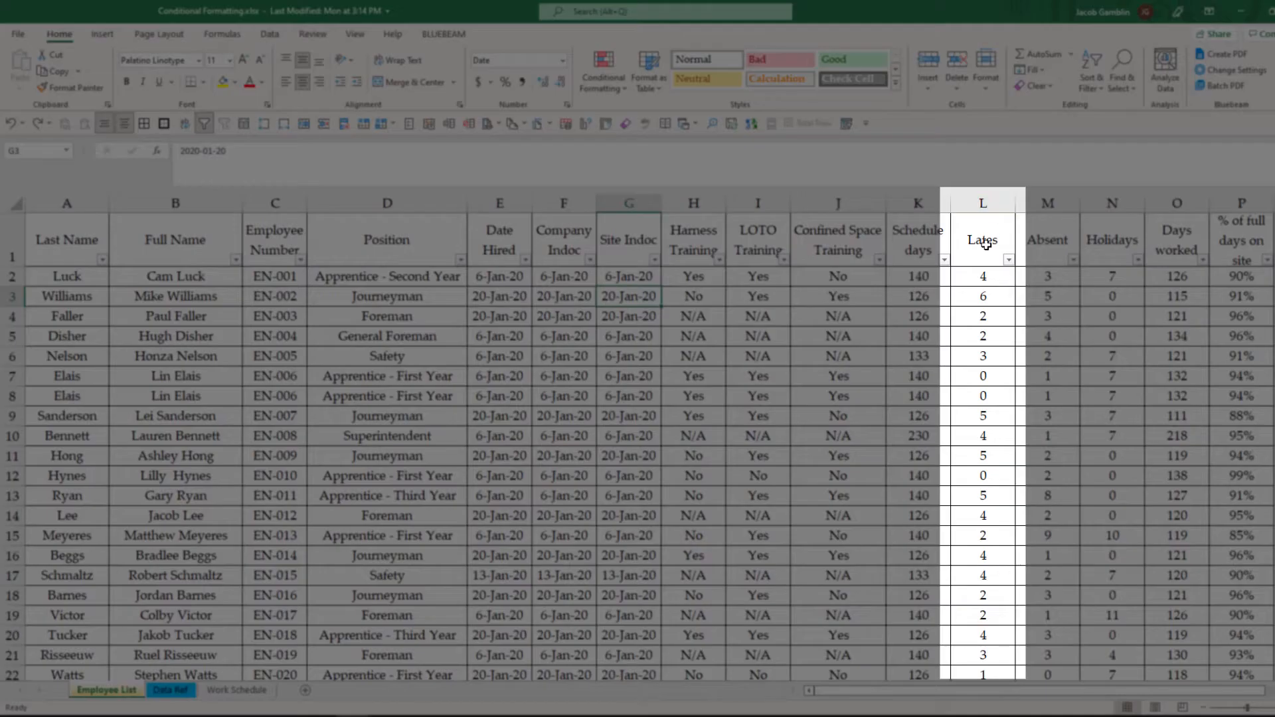
Start a Greater Than highlight rule on the Lates values in L2:L45 with 3 as the threshold.
drag(986, 273, 983, 641)
click(614, 89)
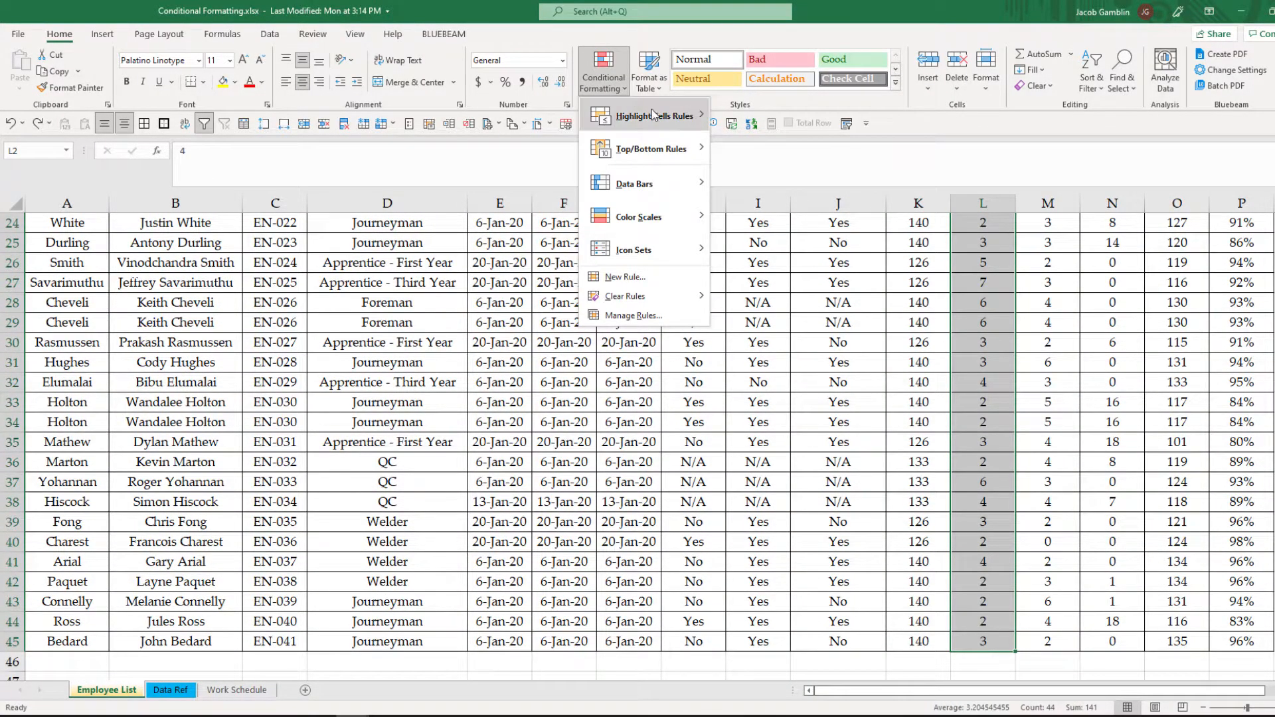
mouse_move(659, 126)
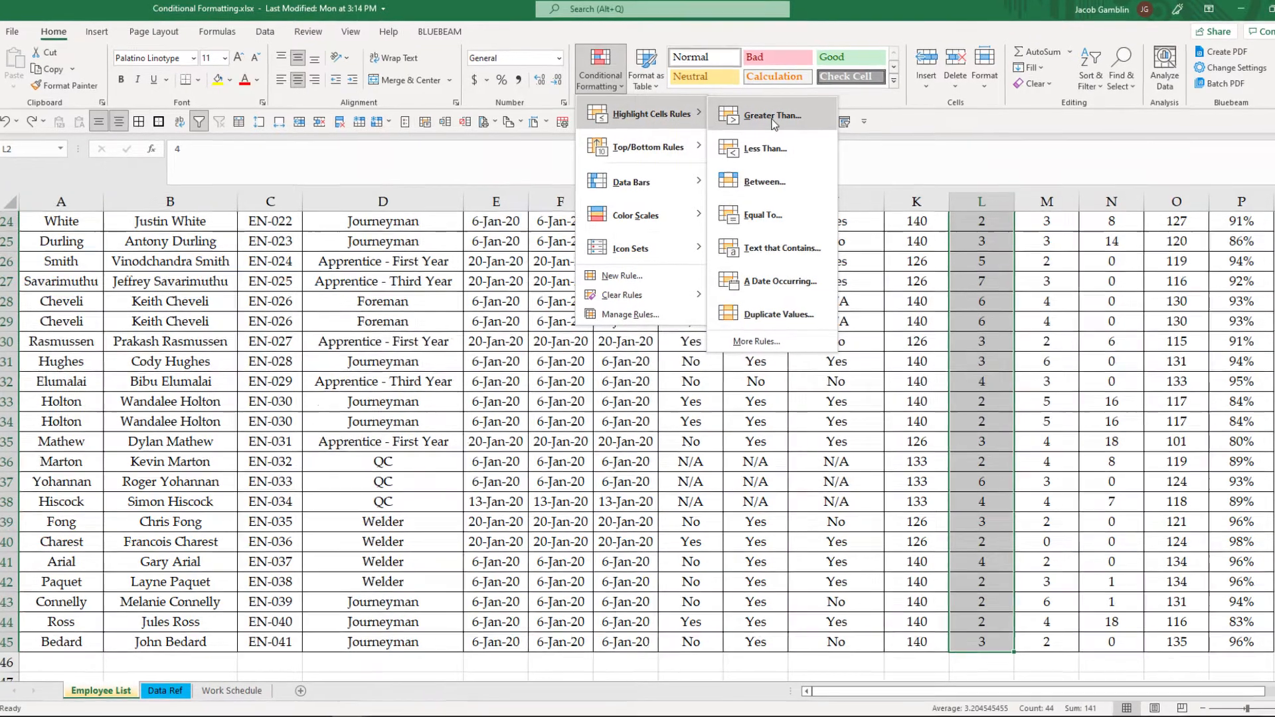
click(776, 127)
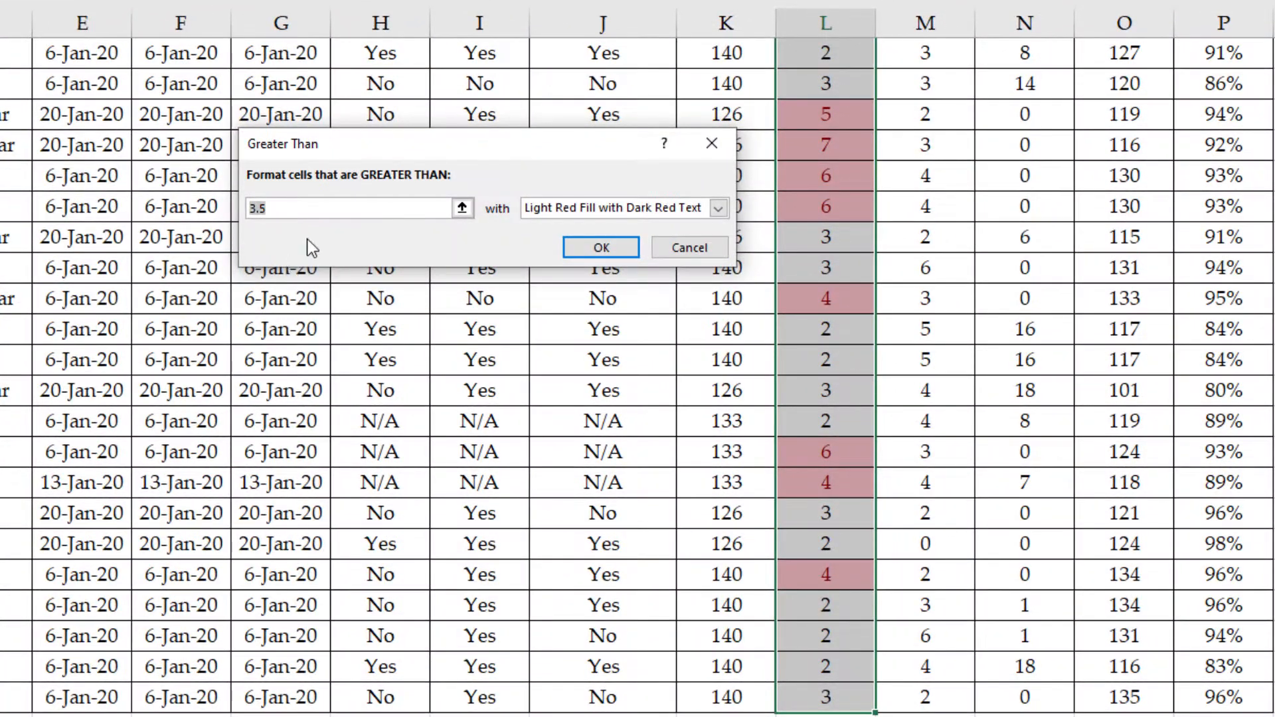
click(325, 211)
key(BackSpace)
key(BackSpace)
Try a custom format for the Greater Than rule, looking at its border and font options.
click(723, 209)
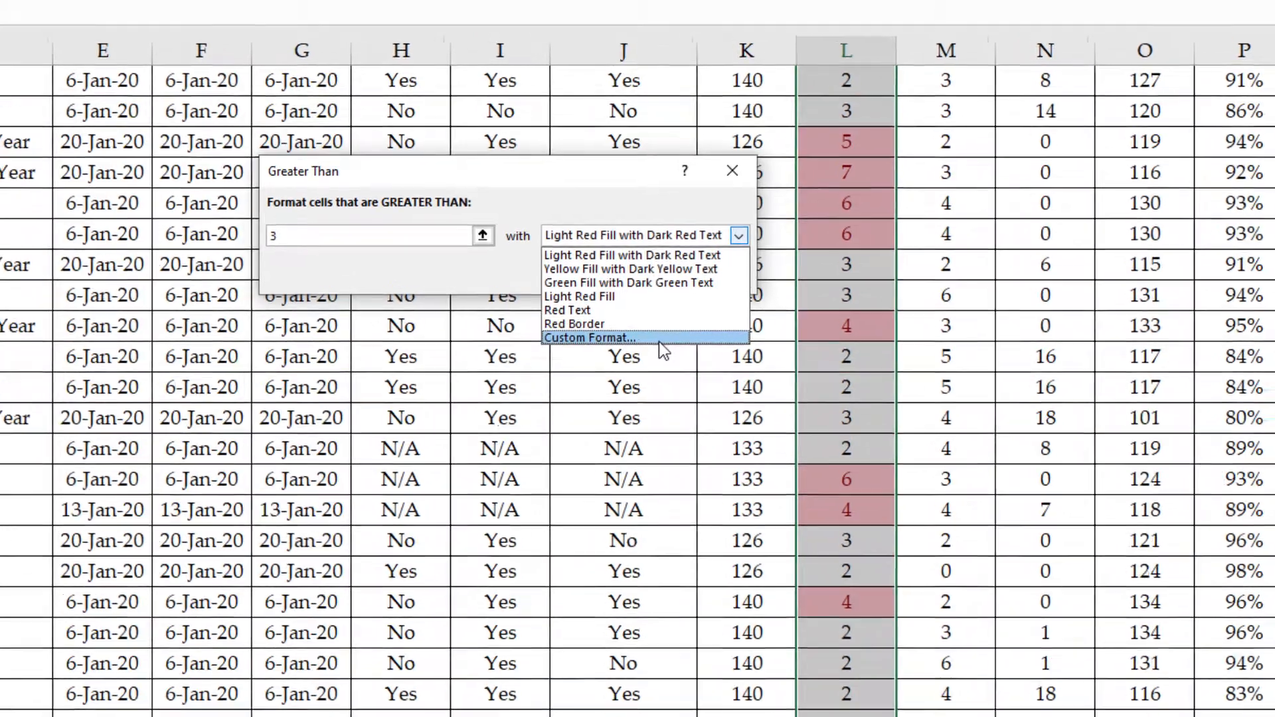
click(639, 312)
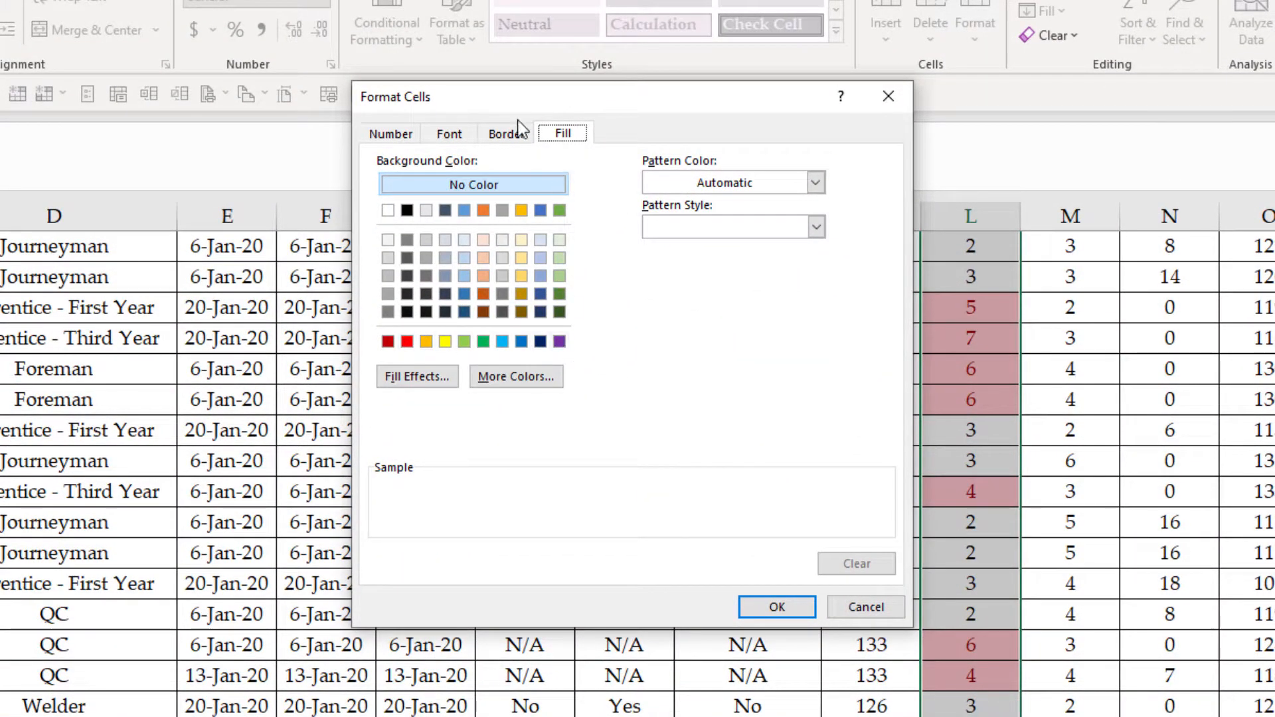
click(506, 135)
click(457, 135)
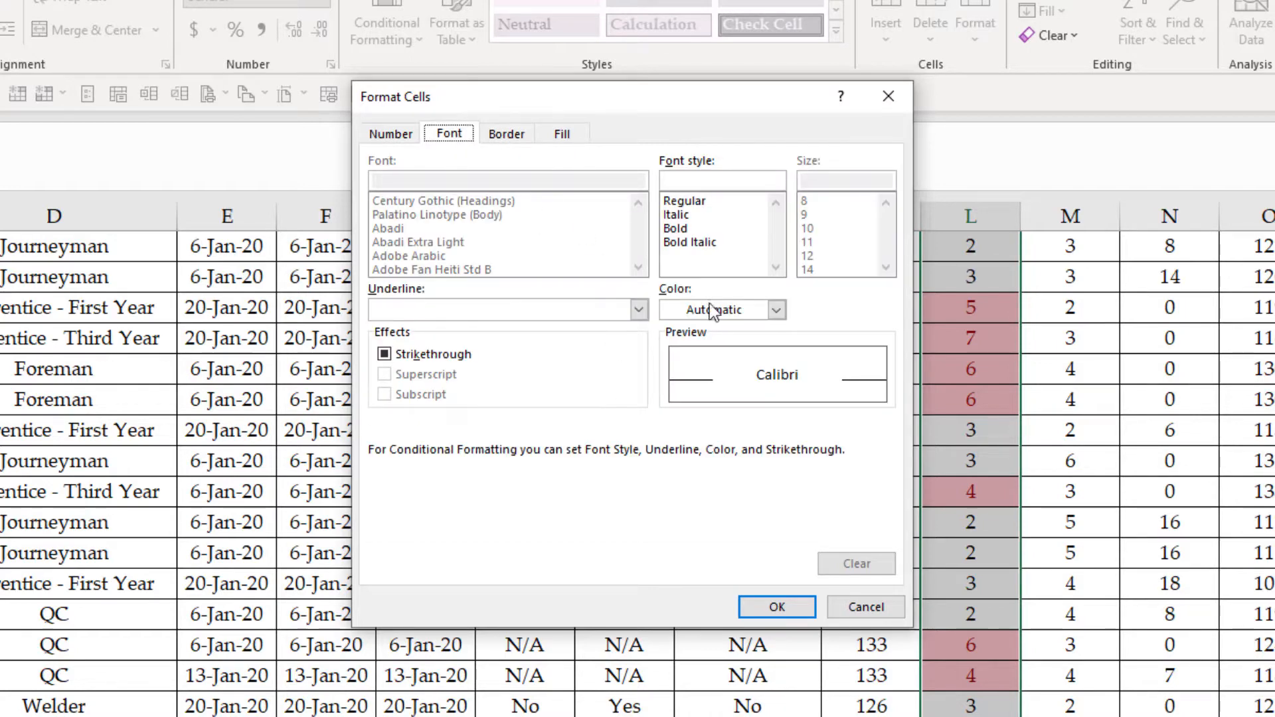
click(777, 607)
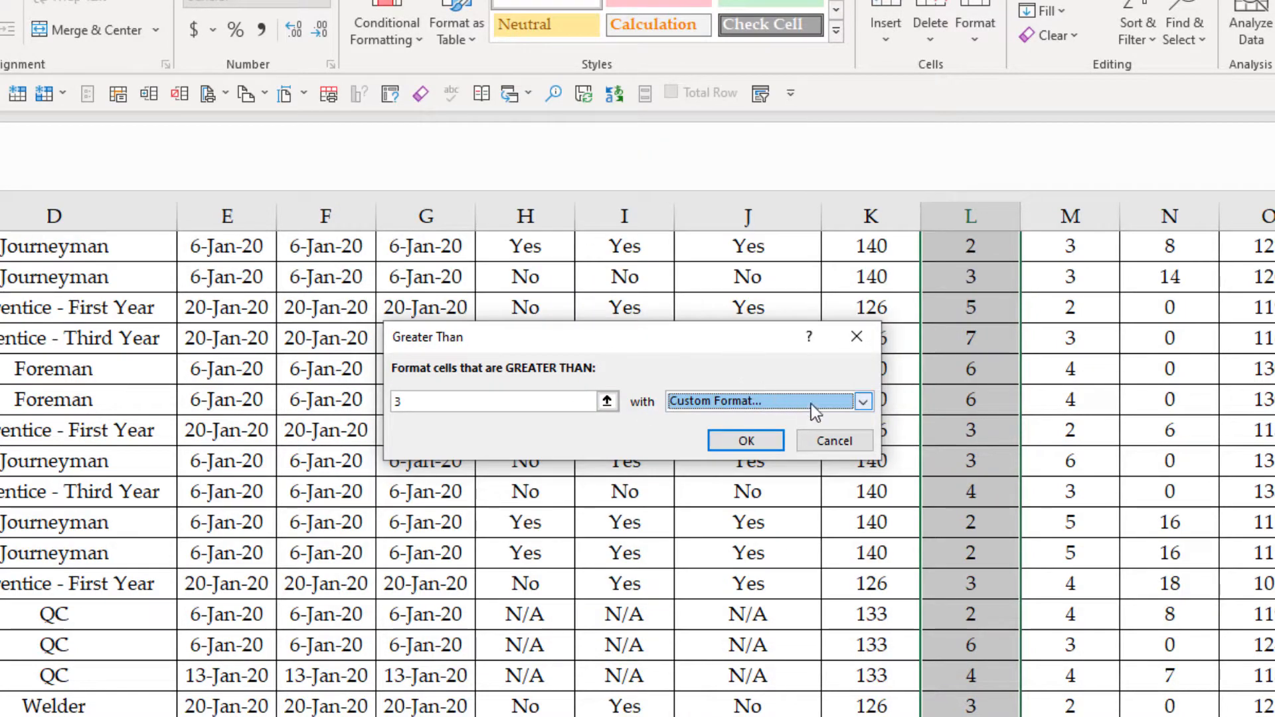
Choose Light Red Fill with Dark Red Text for the Greater Than rule and apply it.
click(864, 402)
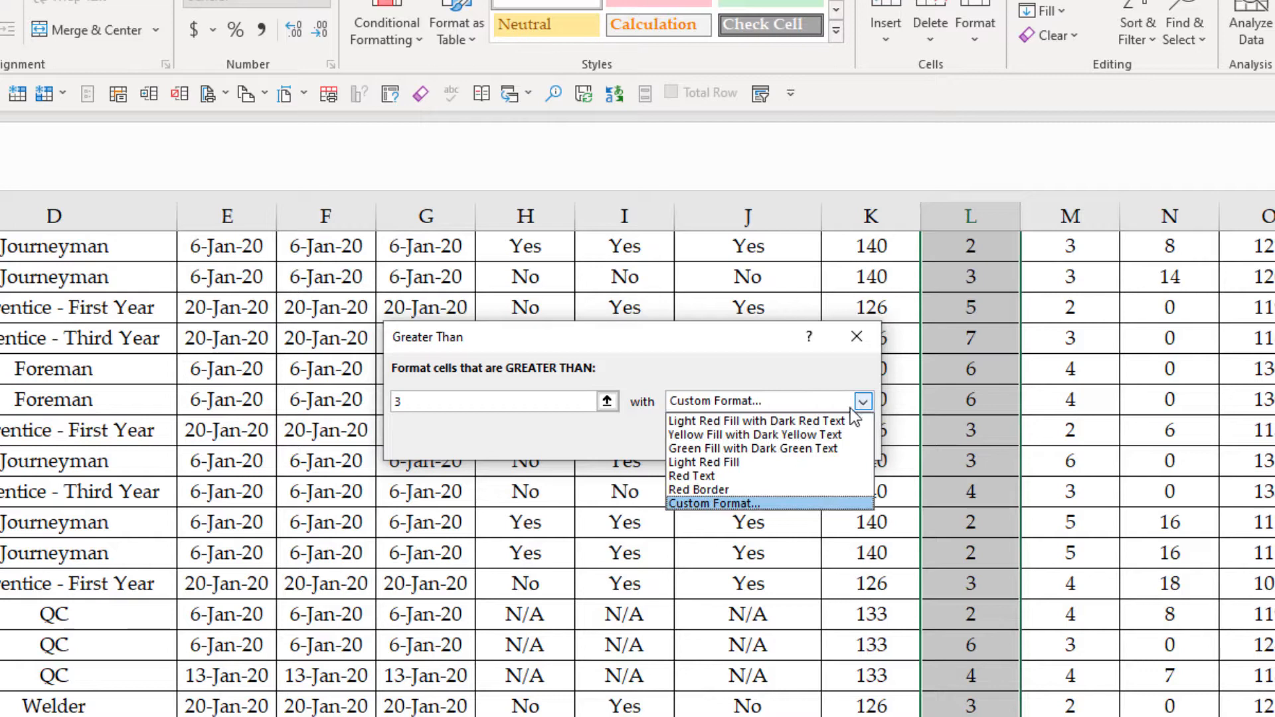
click(784, 419)
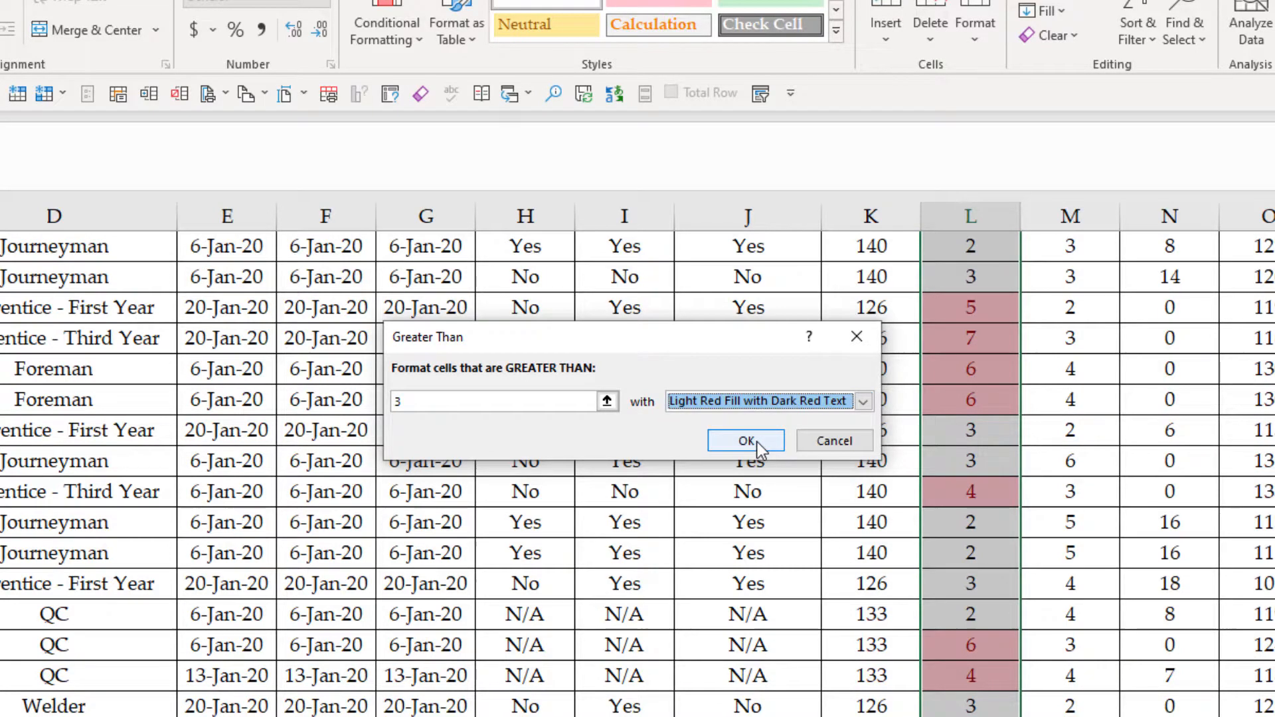
click(755, 441)
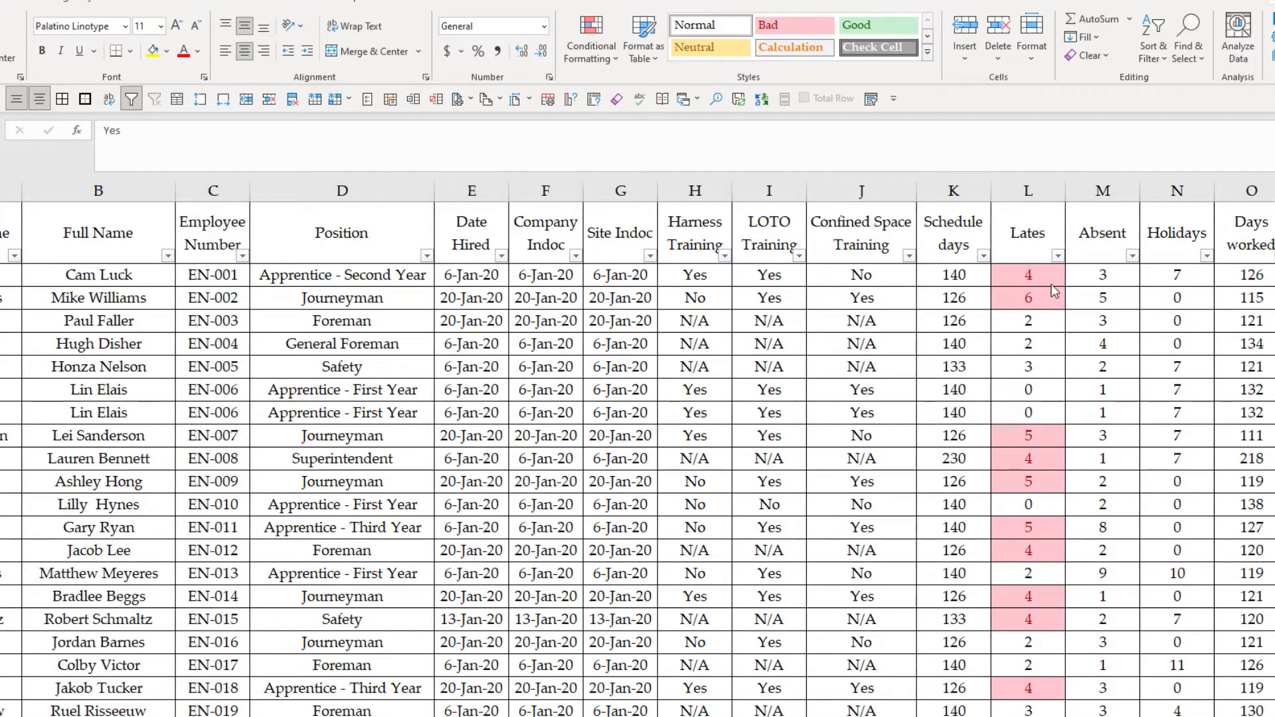
Add a Less Than 4 highlight rule to the Lates values in L2:L45 using Green Fill with Dark Green Text.
click(1025, 288)
drag(1044, 278, 1050, 708)
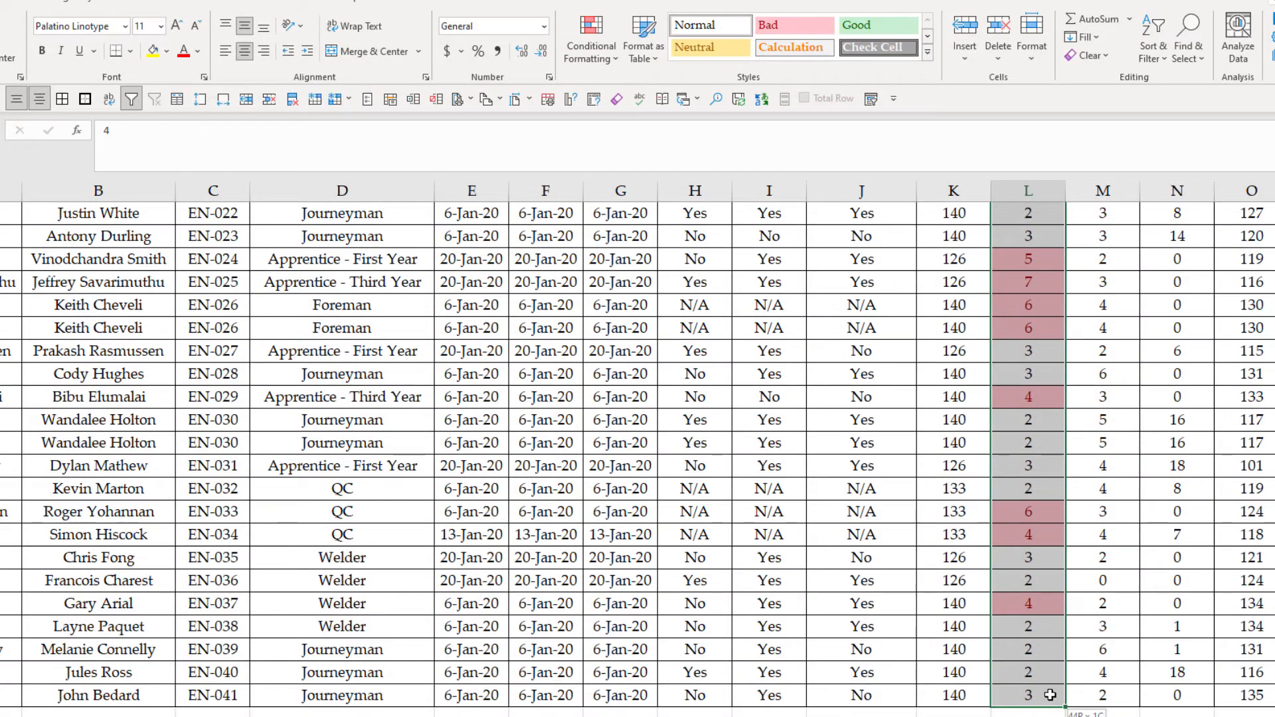
click(591, 39)
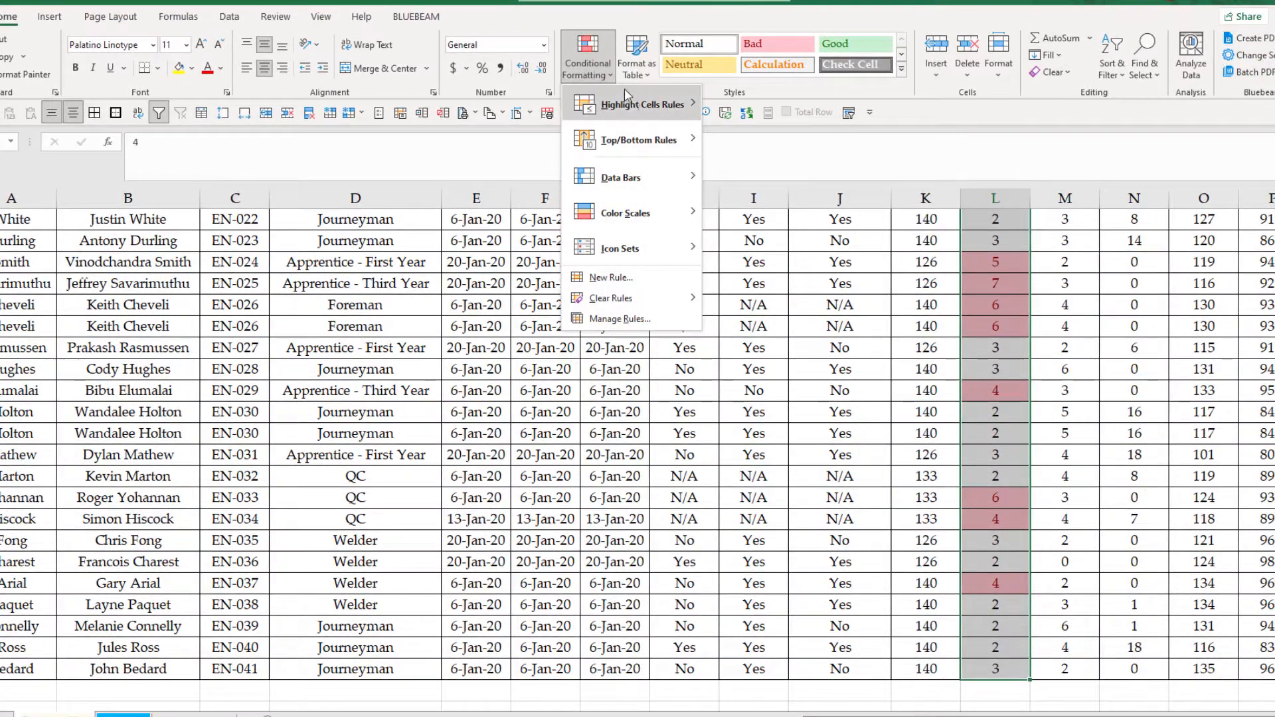
mouse_move(634, 106)
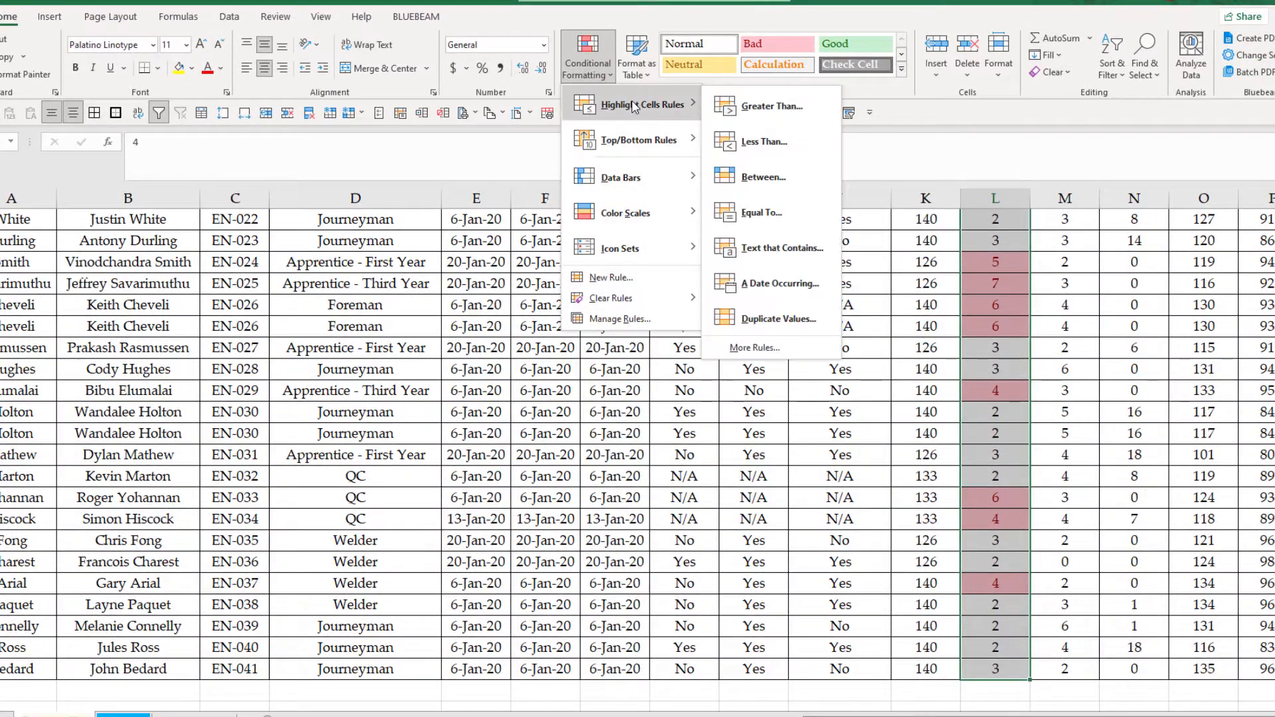
click(774, 150)
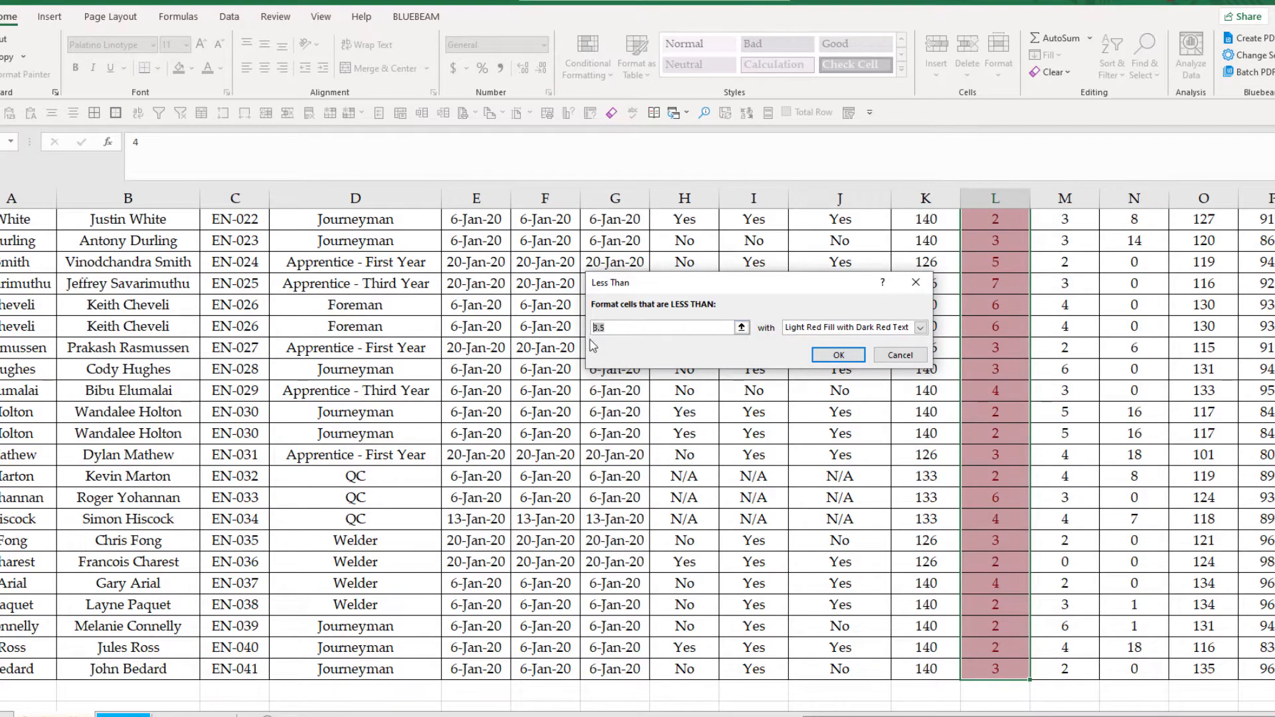
text(4)
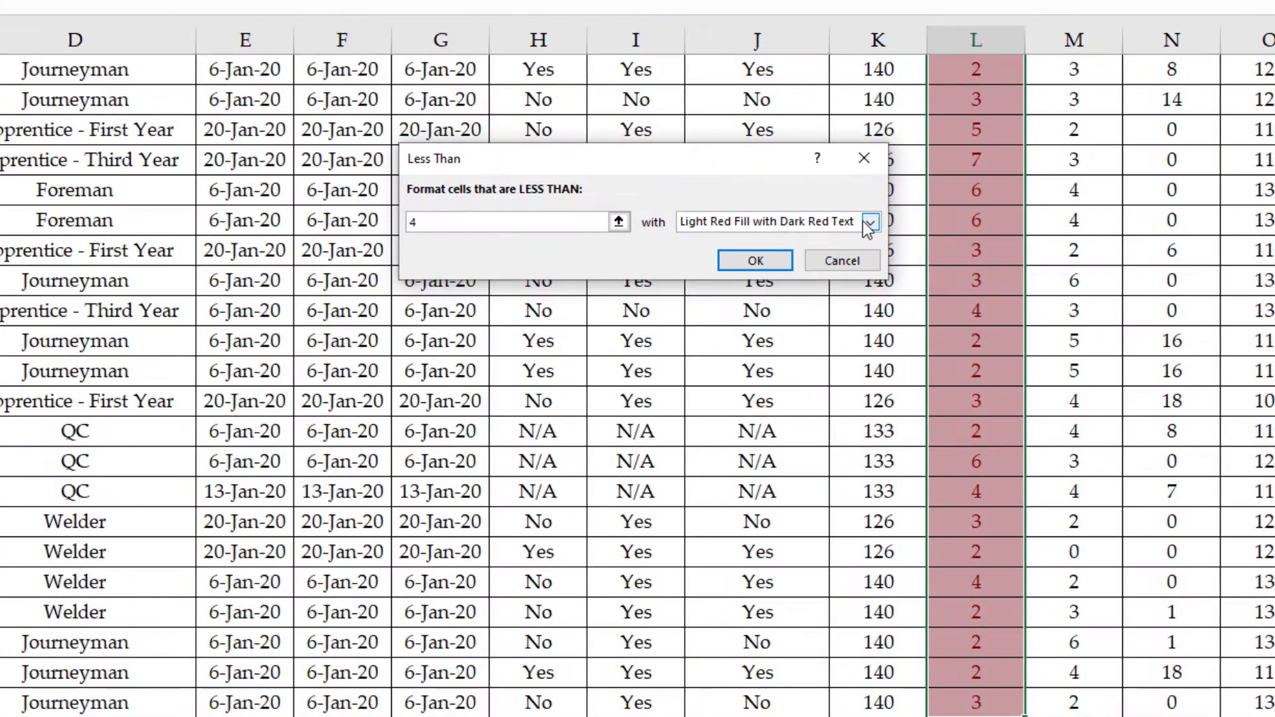
click(869, 223)
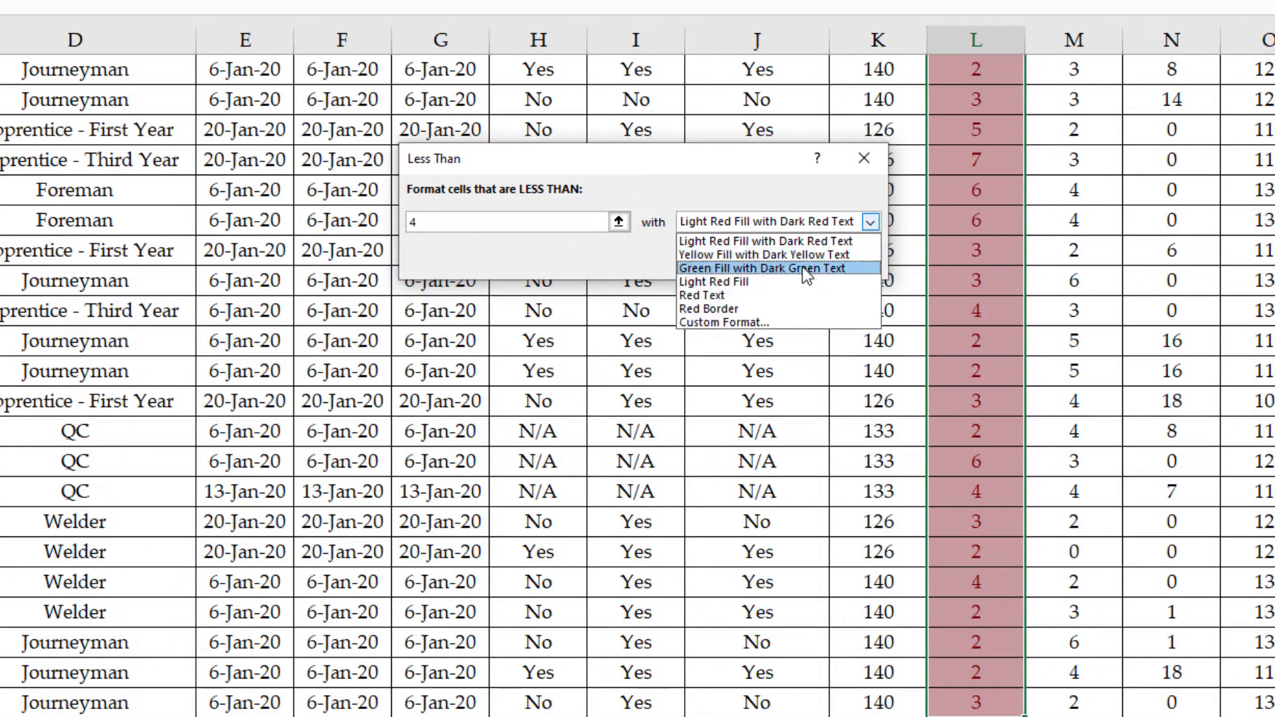
click(803, 268)
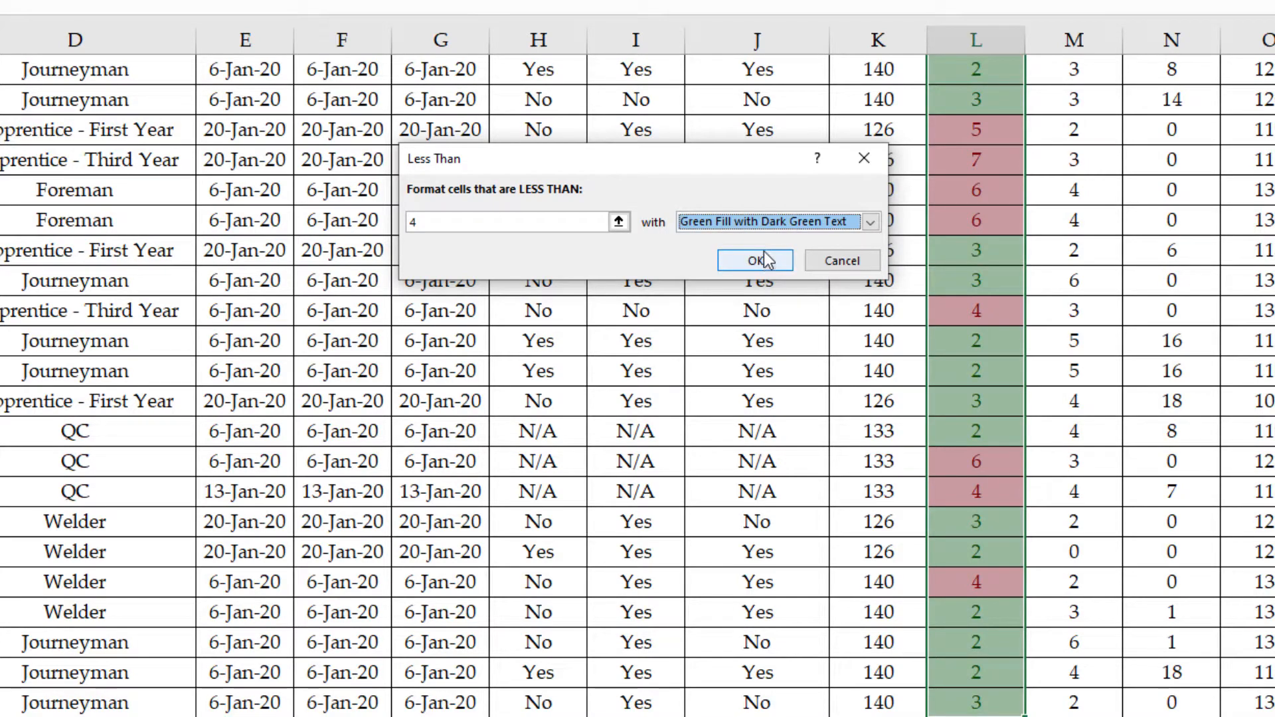
click(755, 261)
Review the red and green highlighting down the Lates column.
scroll(864, 259, up, 10)
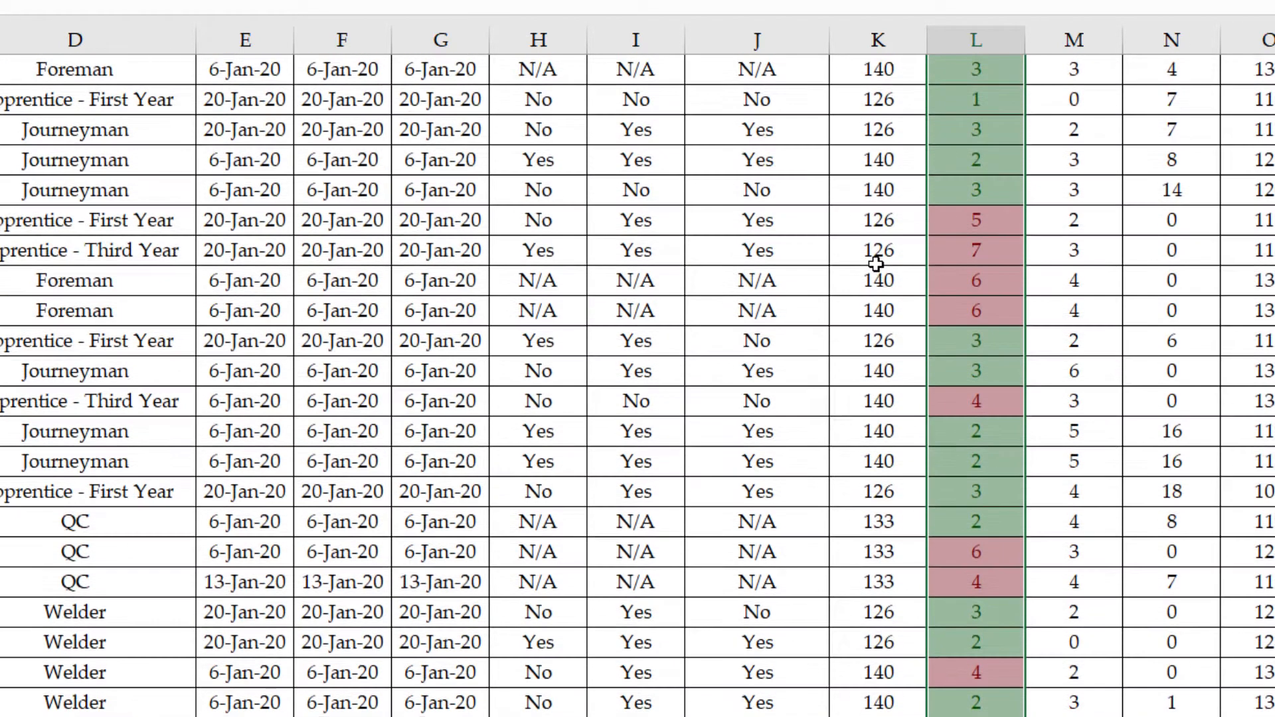
click(877, 266)
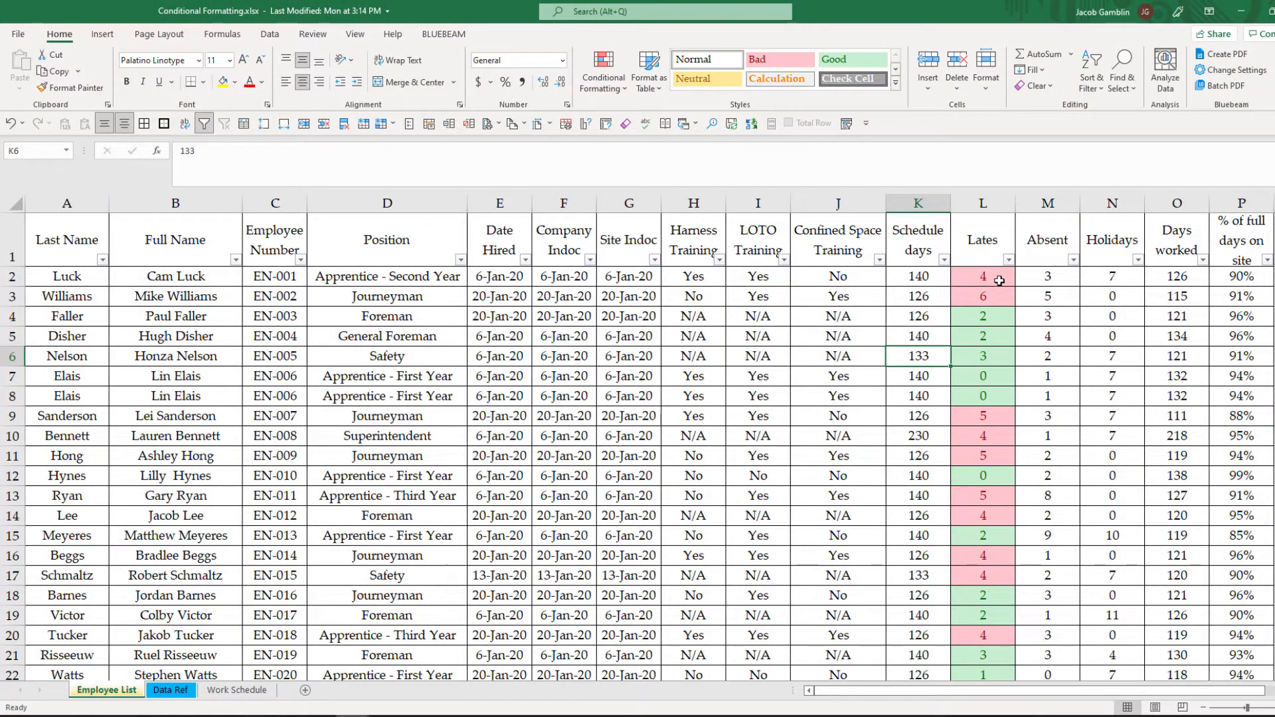
click(997, 273)
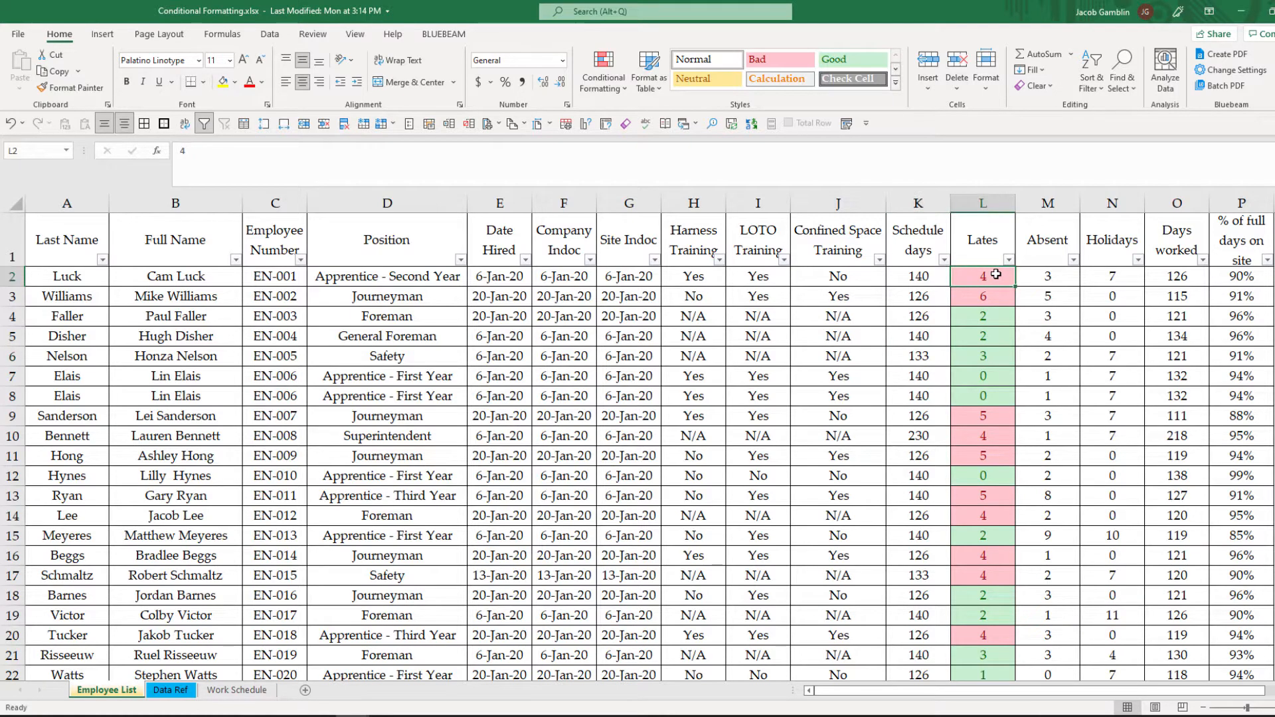
scroll(1013, 334, down, 2)
scroll(1013, 334, down, 4)
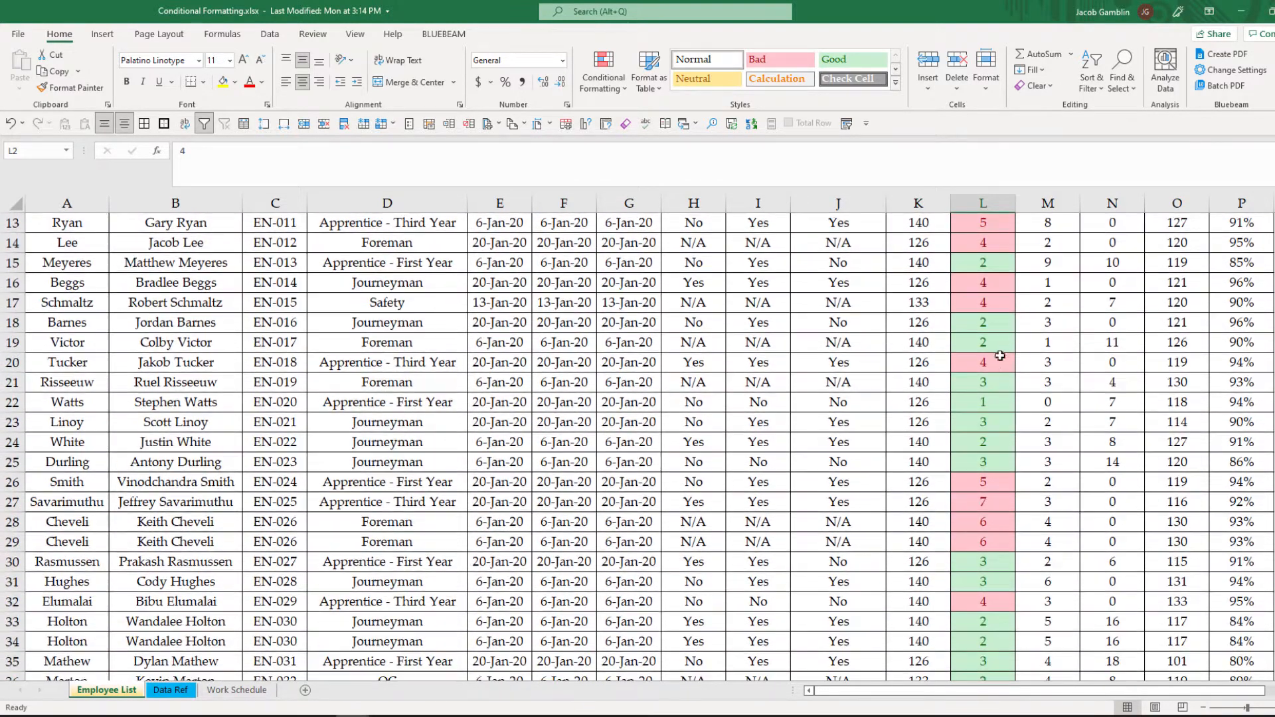
scroll(1012, 481, up, 6)
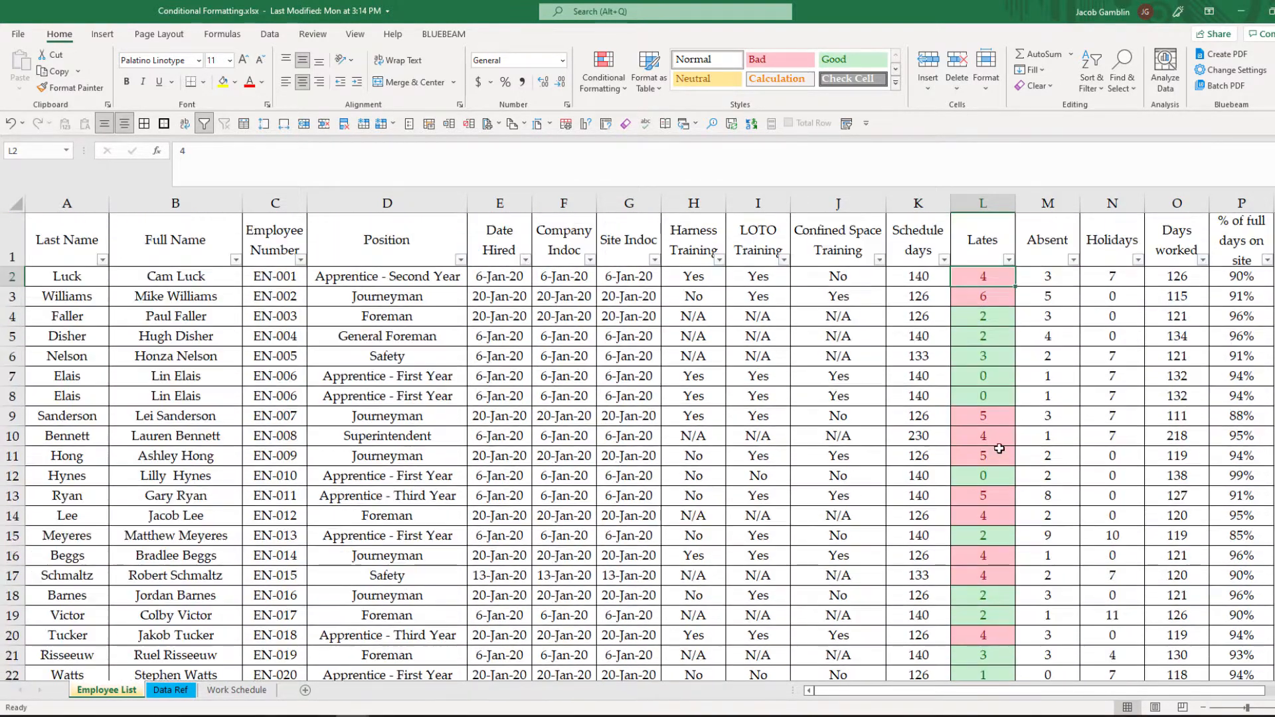
drag(984, 318, 983, 397)
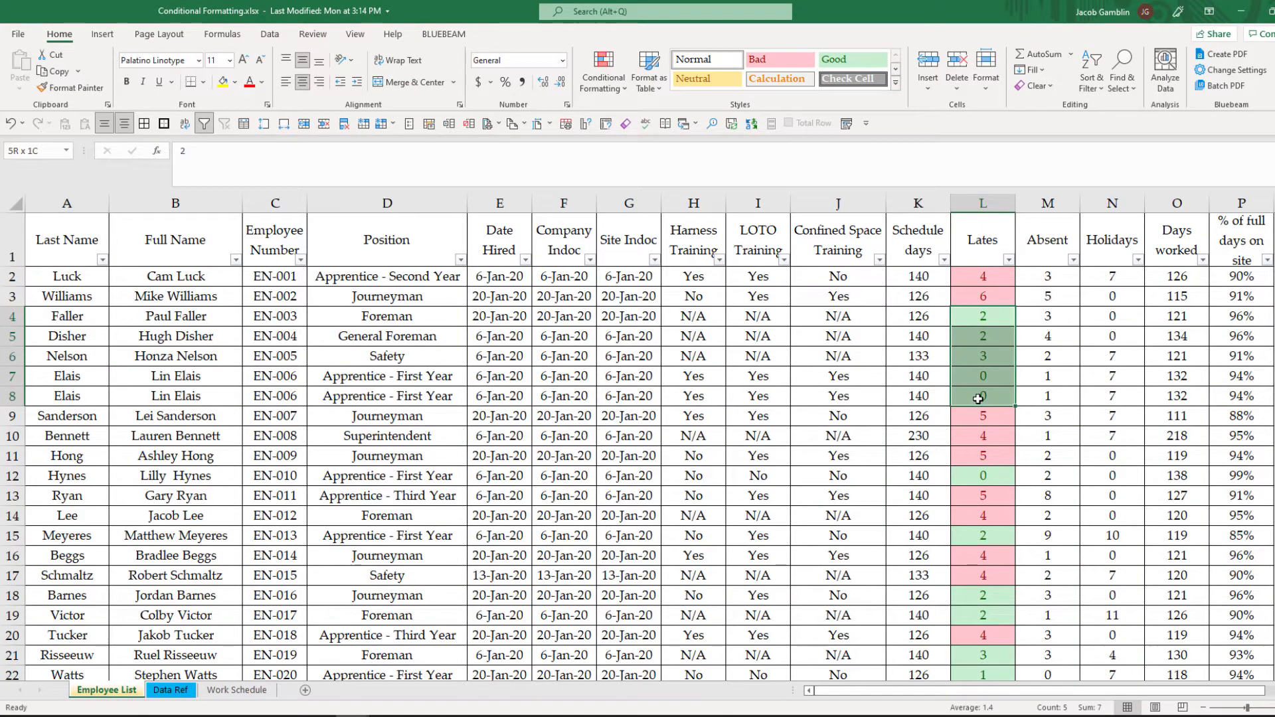
scroll(984, 397, down, 2)
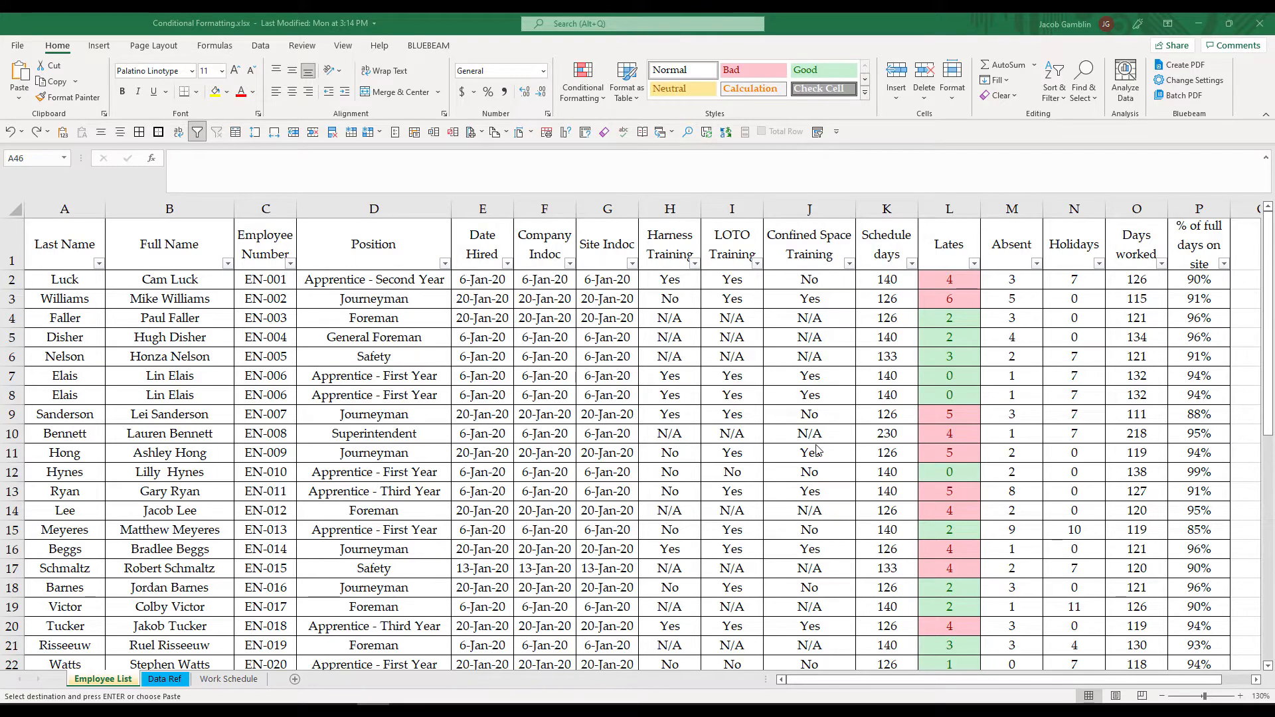
Paste the copied row 45 as values only into the empty row 46, starting at A46.
click(817, 450)
scroll(755, 463, down, 5)
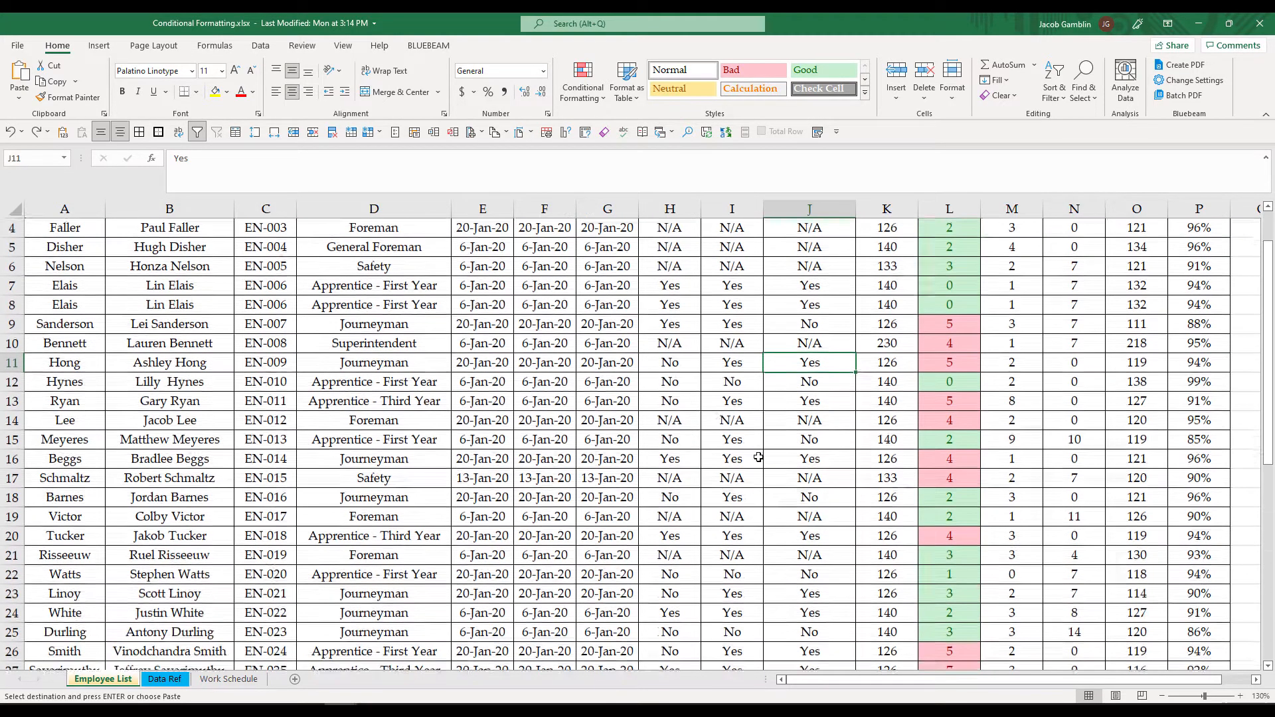
scroll(755, 464, down, 5)
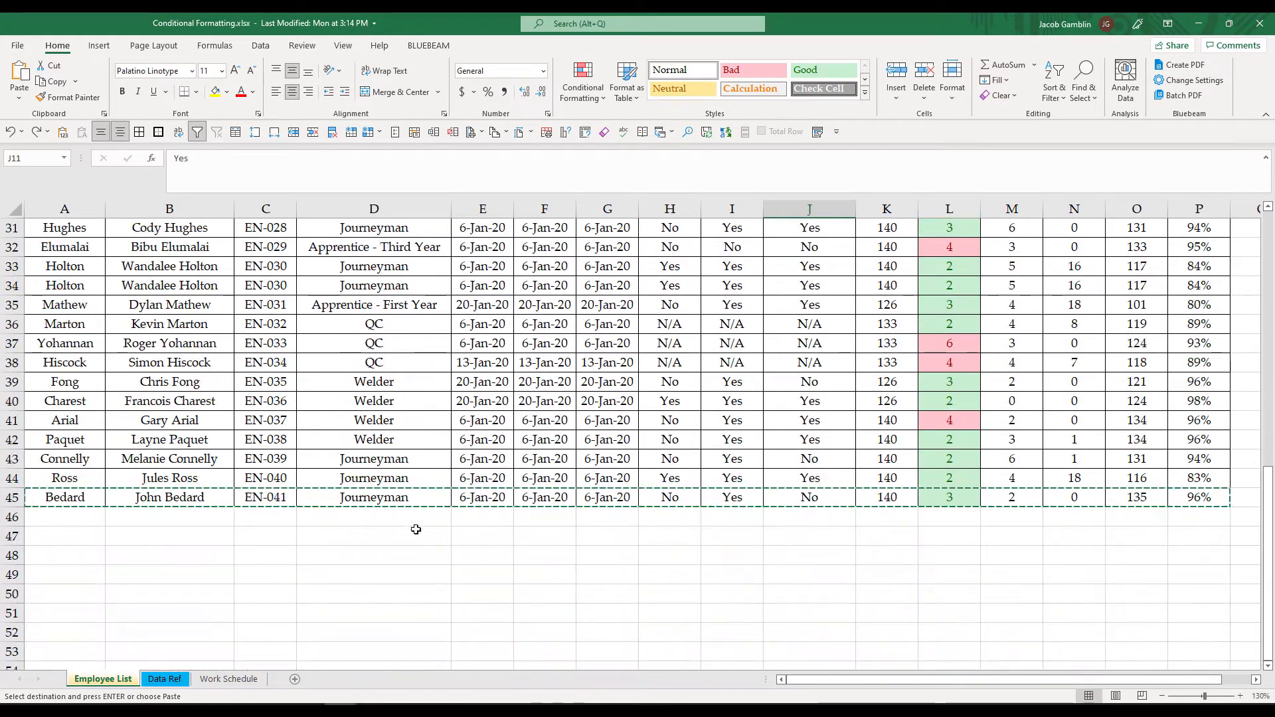
click(55, 515)
right_click(59, 516)
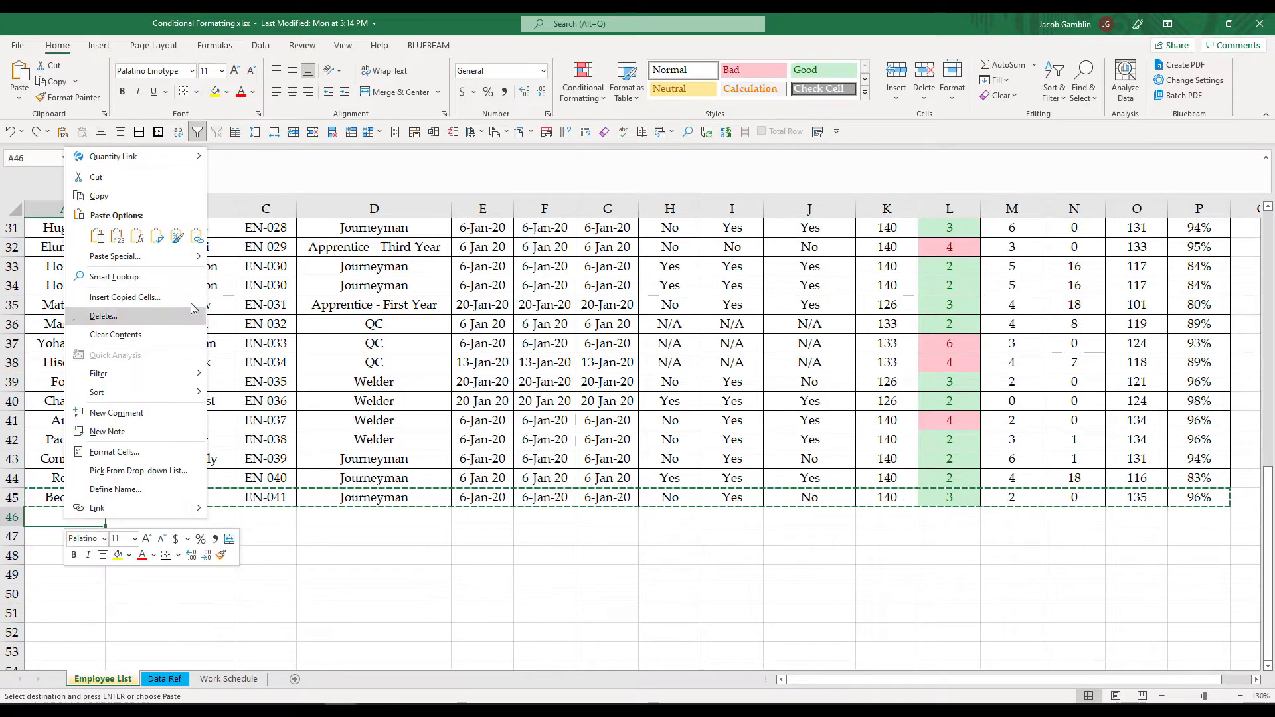
click(117, 235)
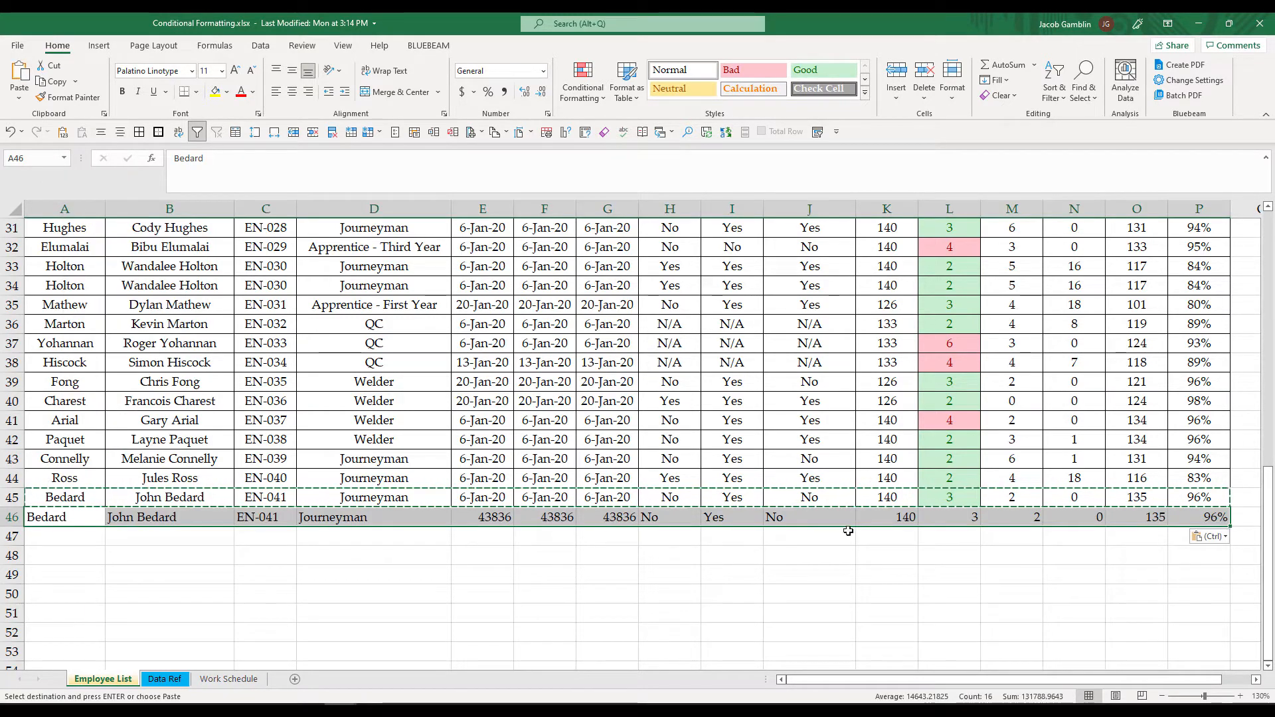
click(965, 501)
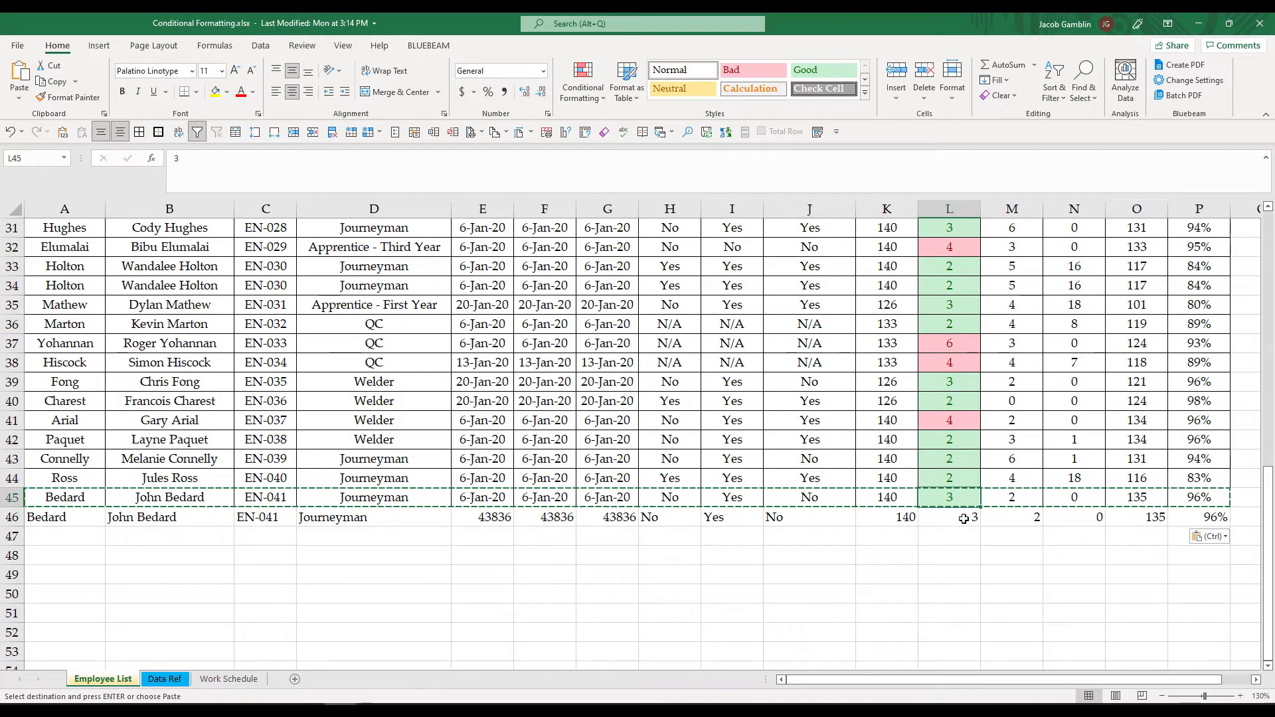
Undo the values pasted into row 46 and convert the range A1:P45 into a table with headers.
click(964, 519)
key(ctrl+z)
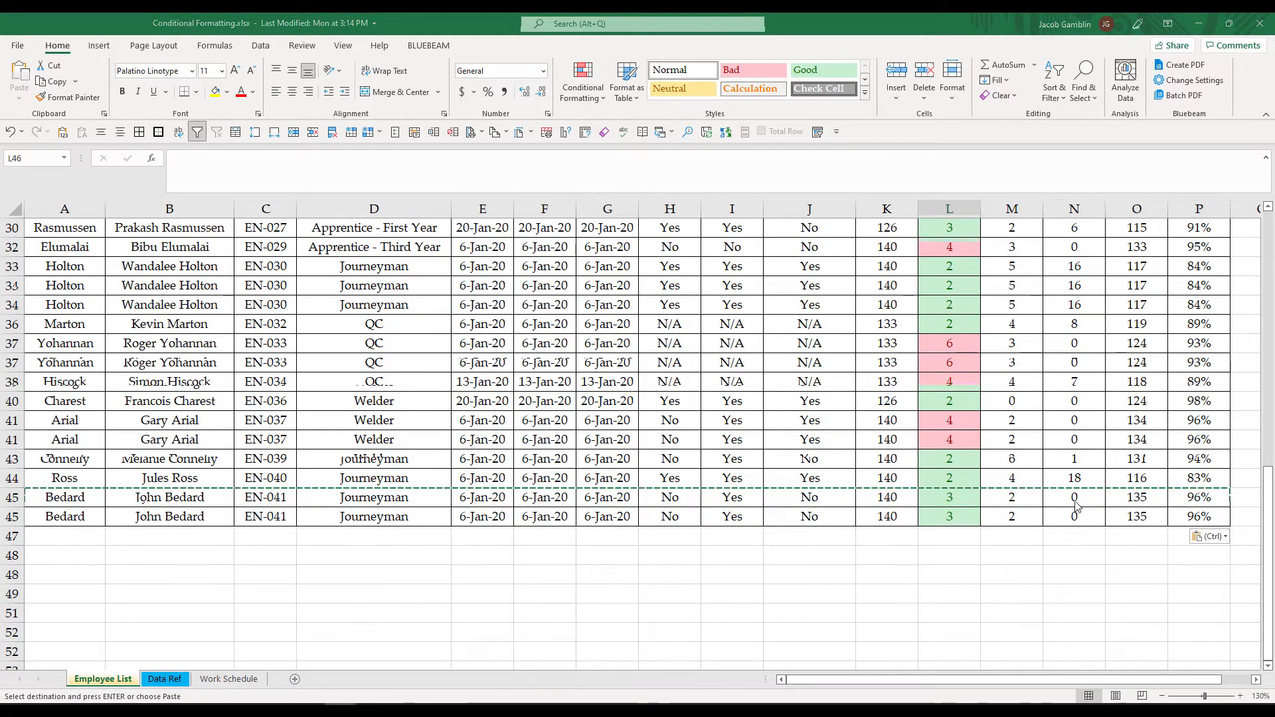
drag(1189, 517, 28, 98)
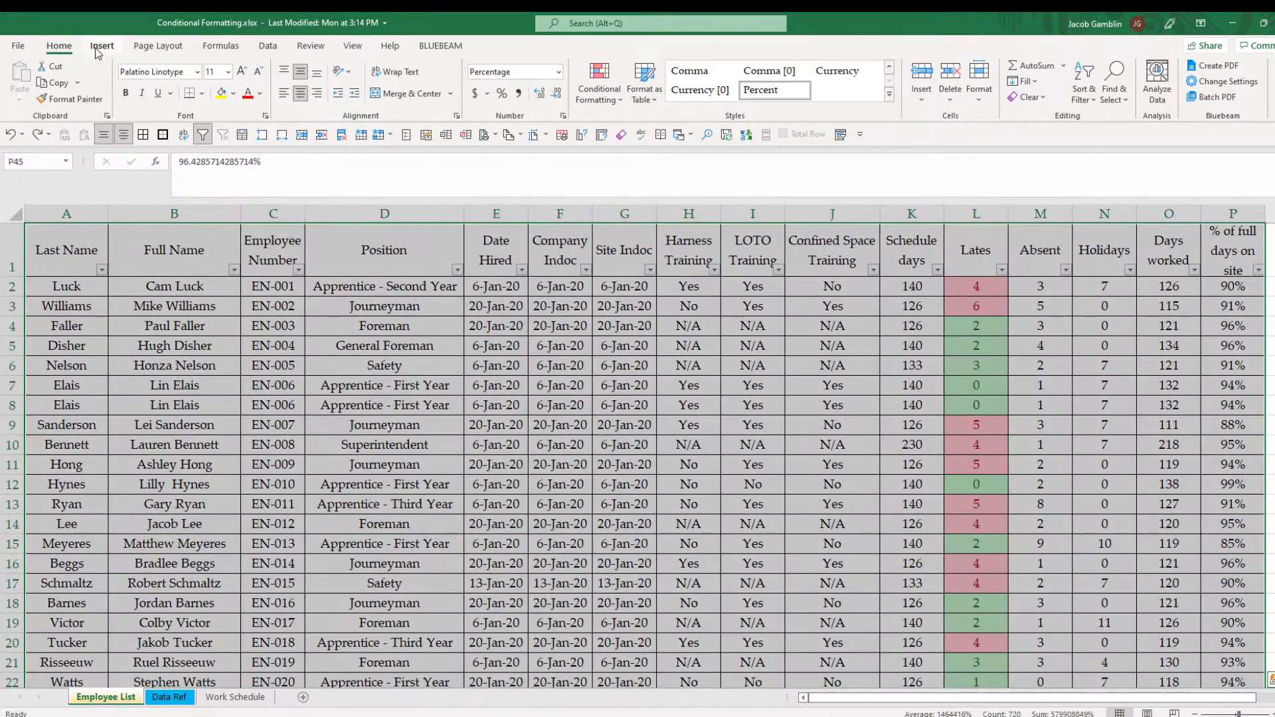
click(100, 46)
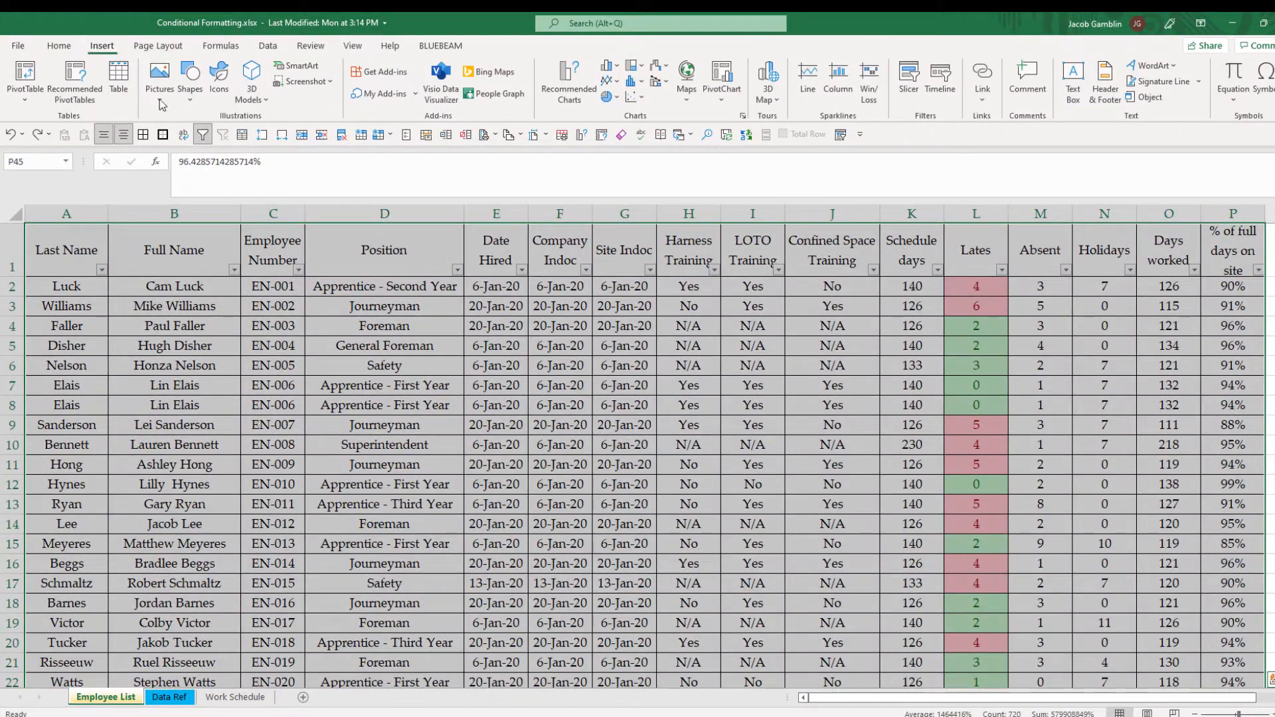
click(118, 79)
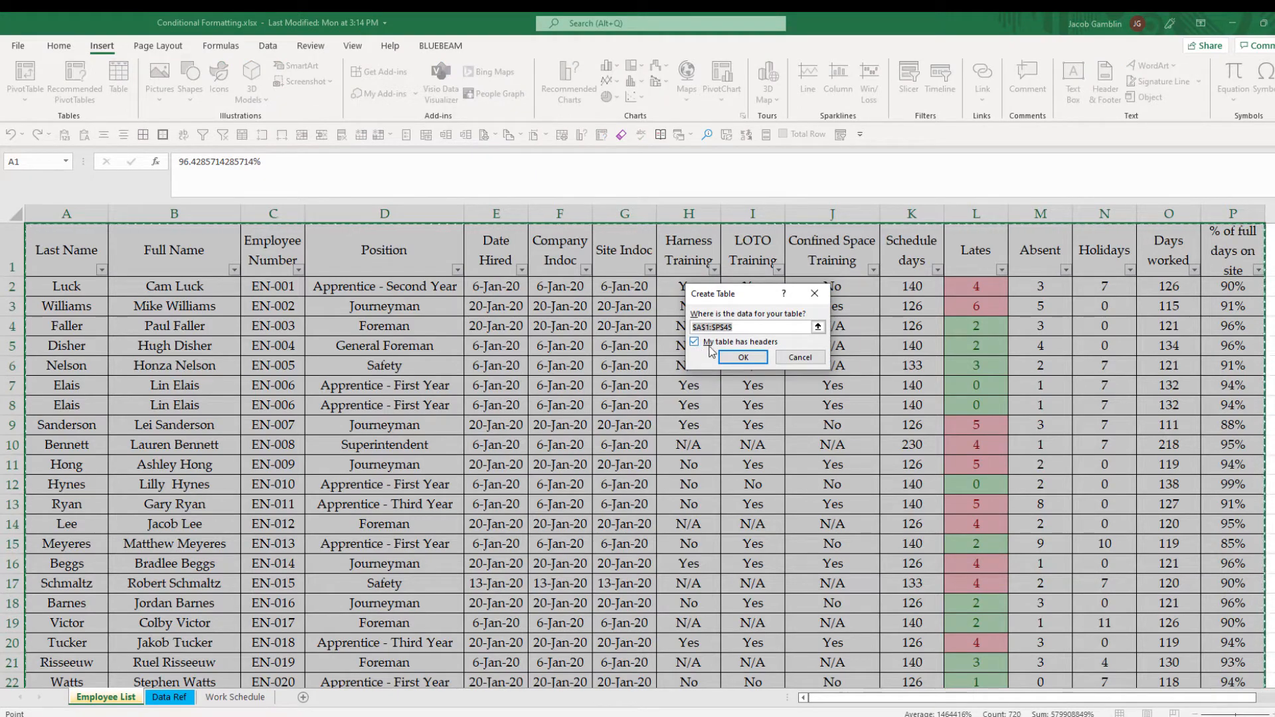
click(742, 357)
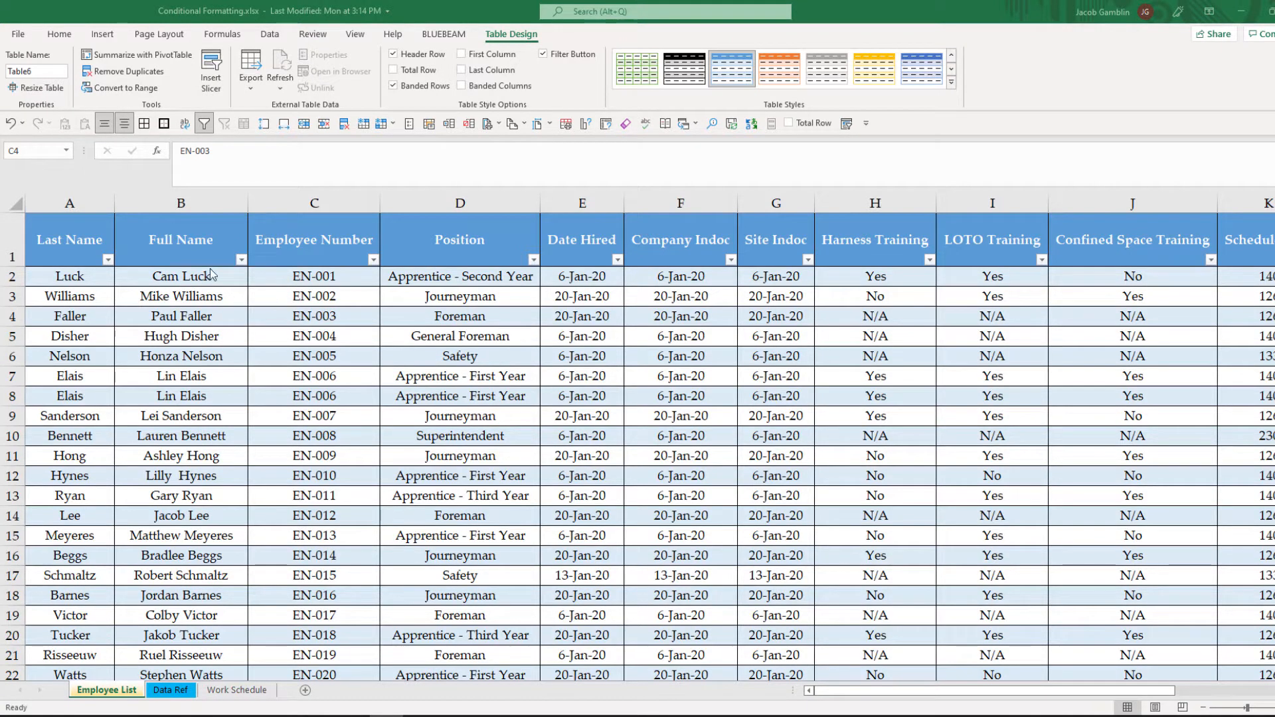
Narrow the table's columns, including A to C, E to J, K to O and P, so the long headers wrap.
click(112, 210)
drag(113, 206, 98, 206)
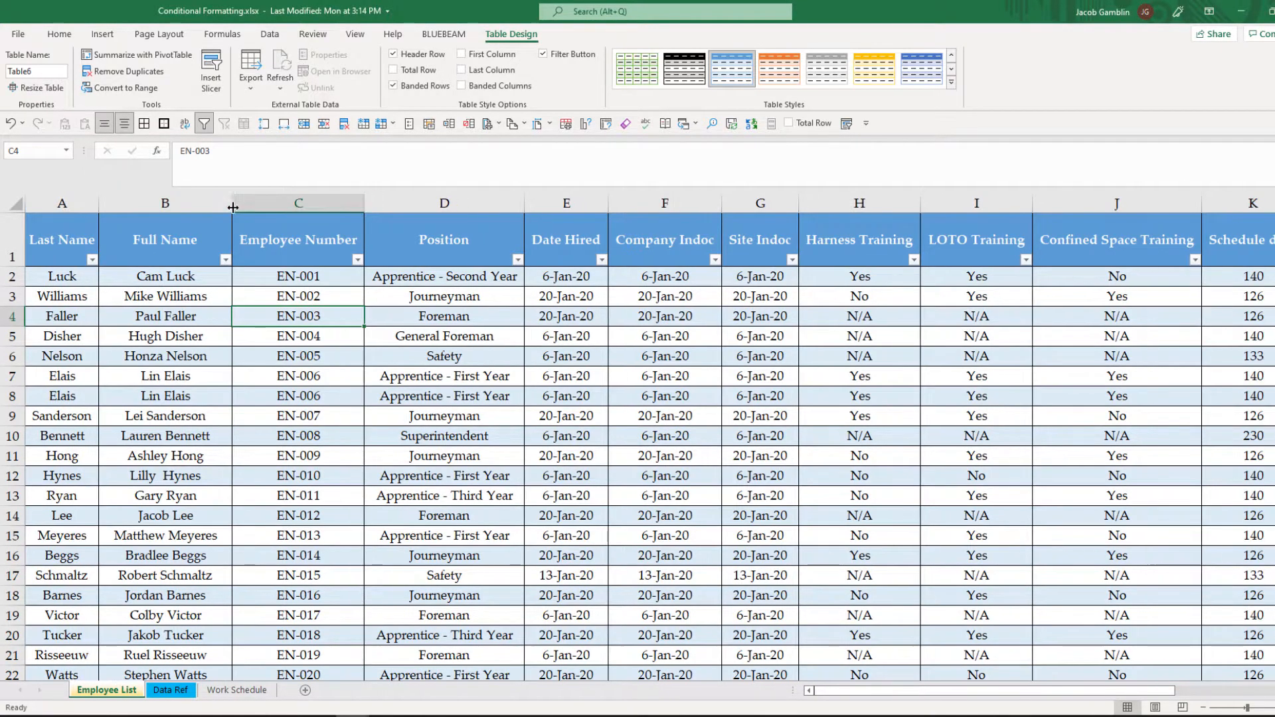
drag(233, 204, 192, 205)
drag(324, 205, 255, 204)
drag(415, 204, 901, 203)
drag(986, 202, 1180, 204)
drag(1228, 205, 1161, 204)
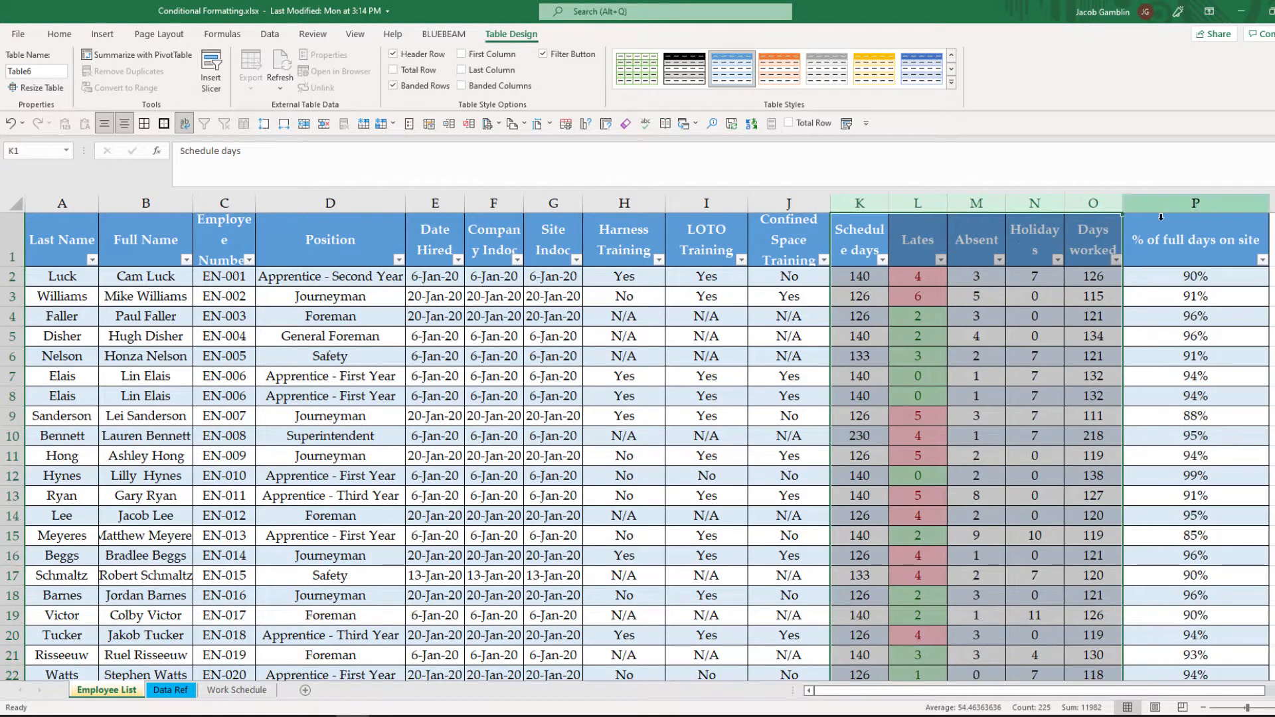
click(1202, 317)
drag(1269, 205, 1196, 205)
Select the whole table including its header row.
click(320, 475)
key(ctrl+a)
key(ctrl+a)
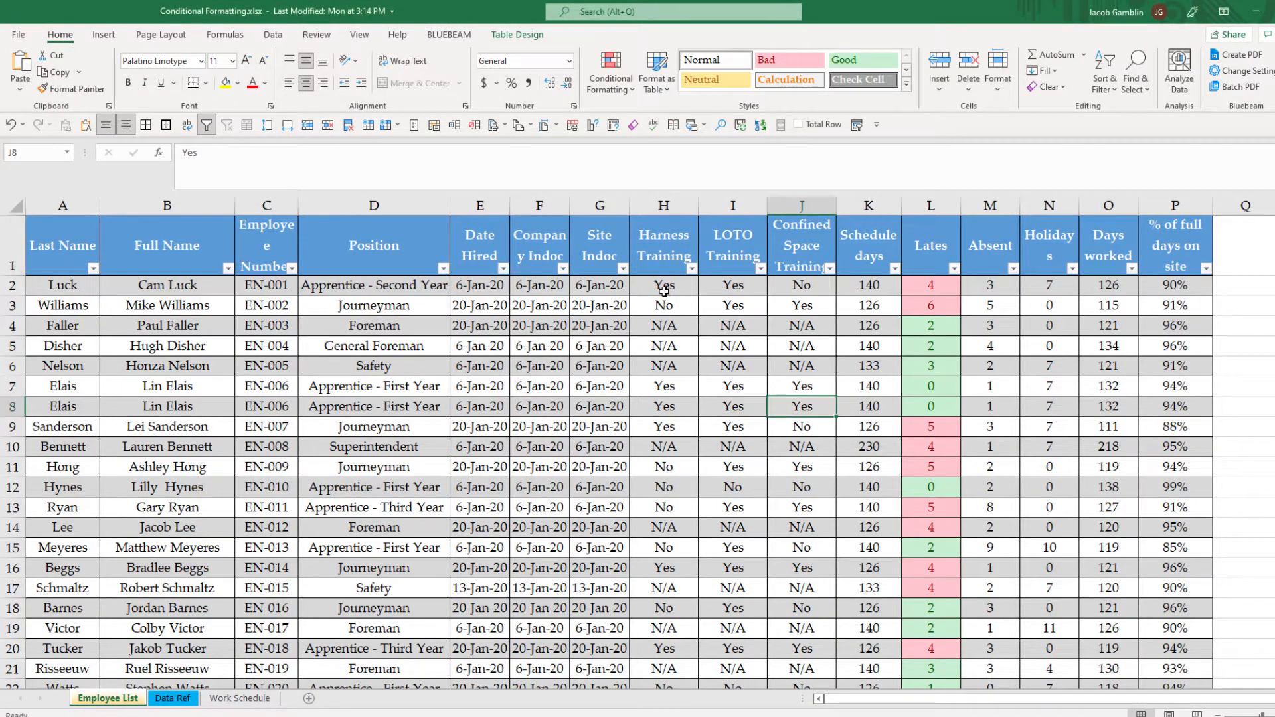
Add a Text That Contains "Yes" highlight rule with Green Fill with Dark Green Text to the three training columns, H to J.
drag(664, 285, 824, 694)
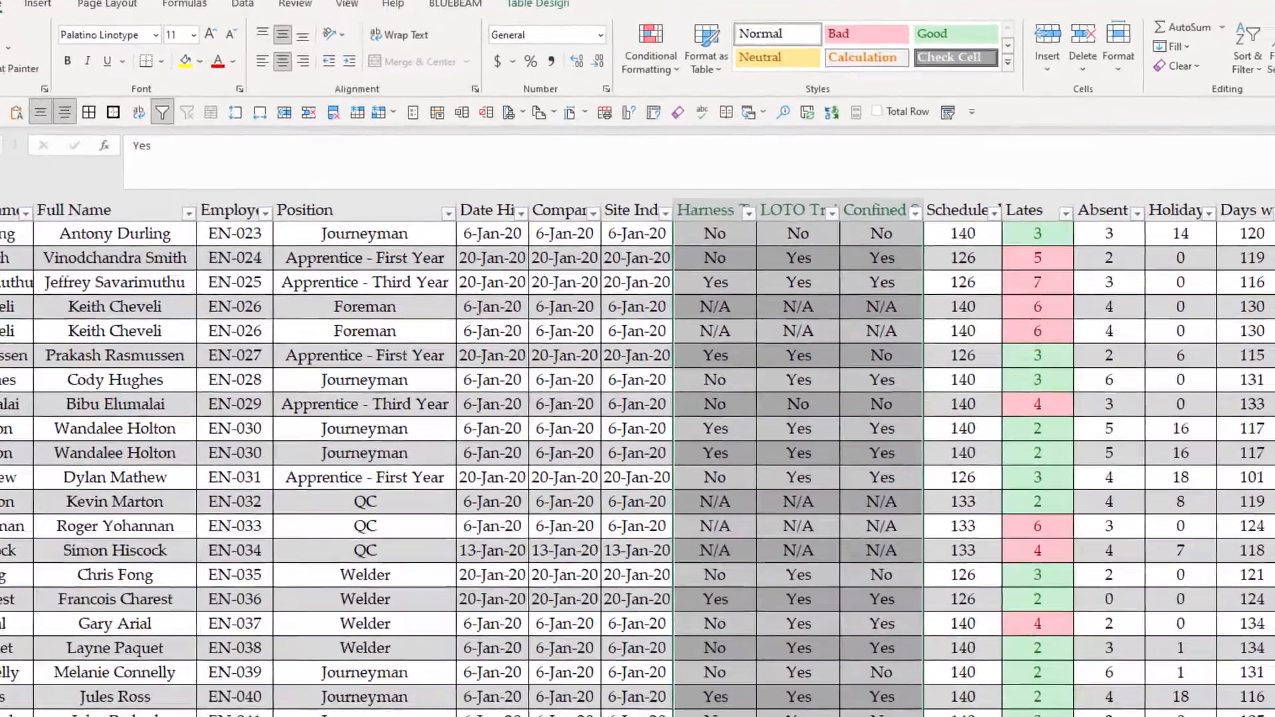
scroll(637, 465, up, 7)
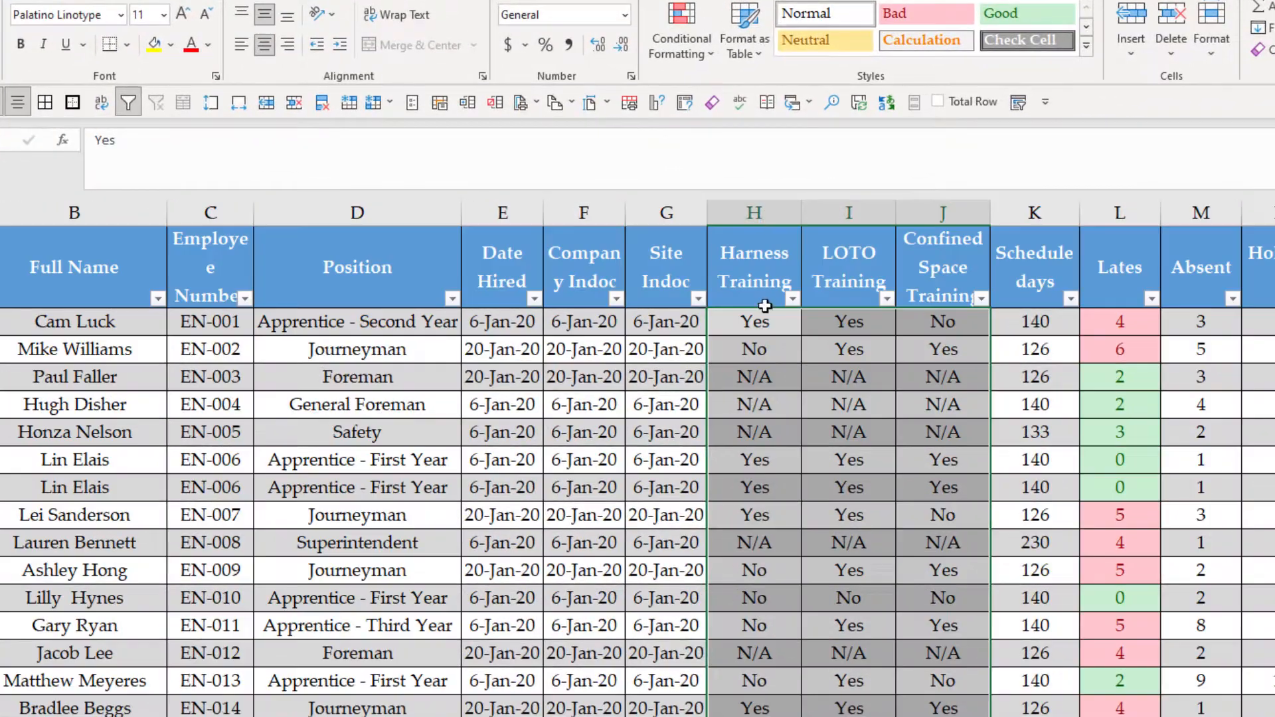
click(664, 66)
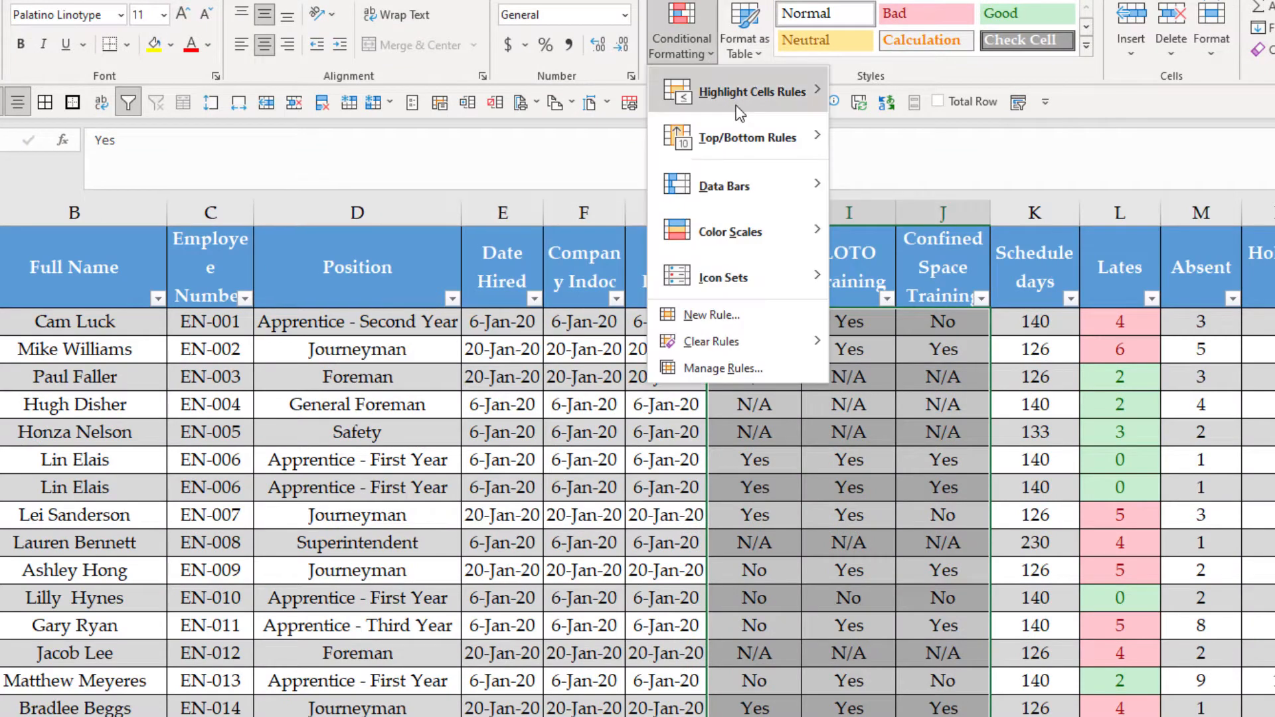
mouse_move(739, 110)
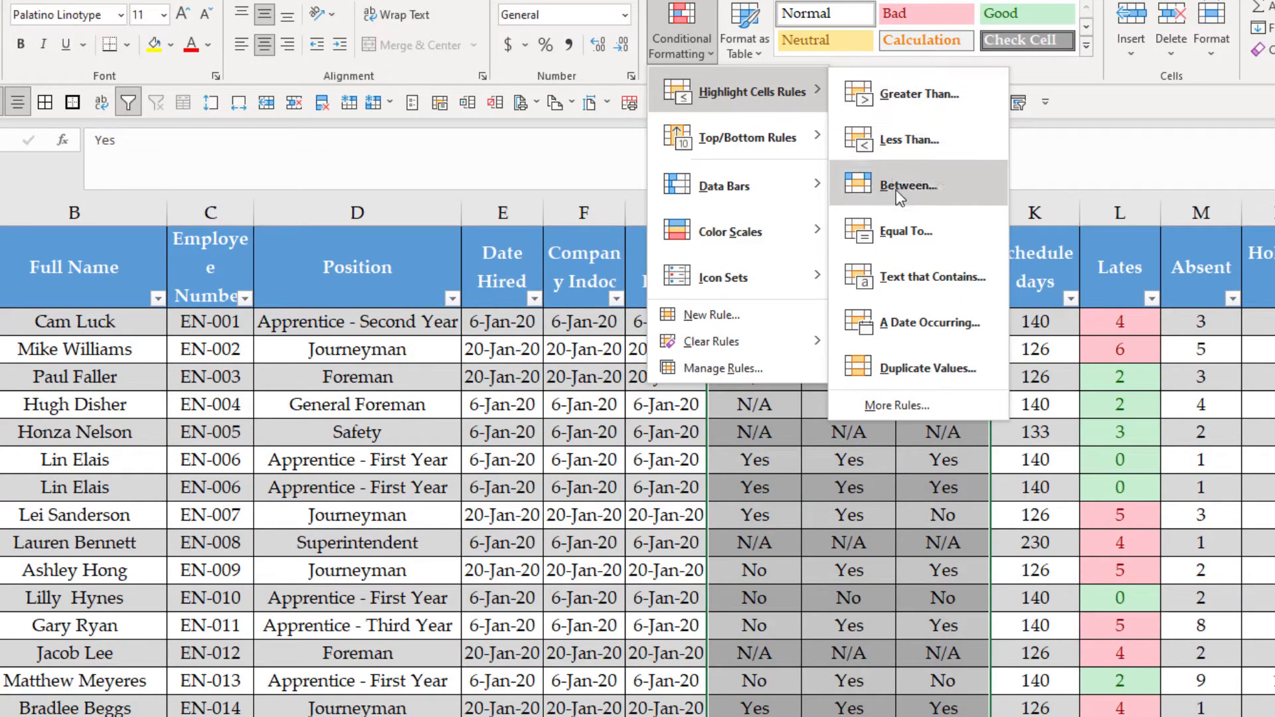
click(930, 298)
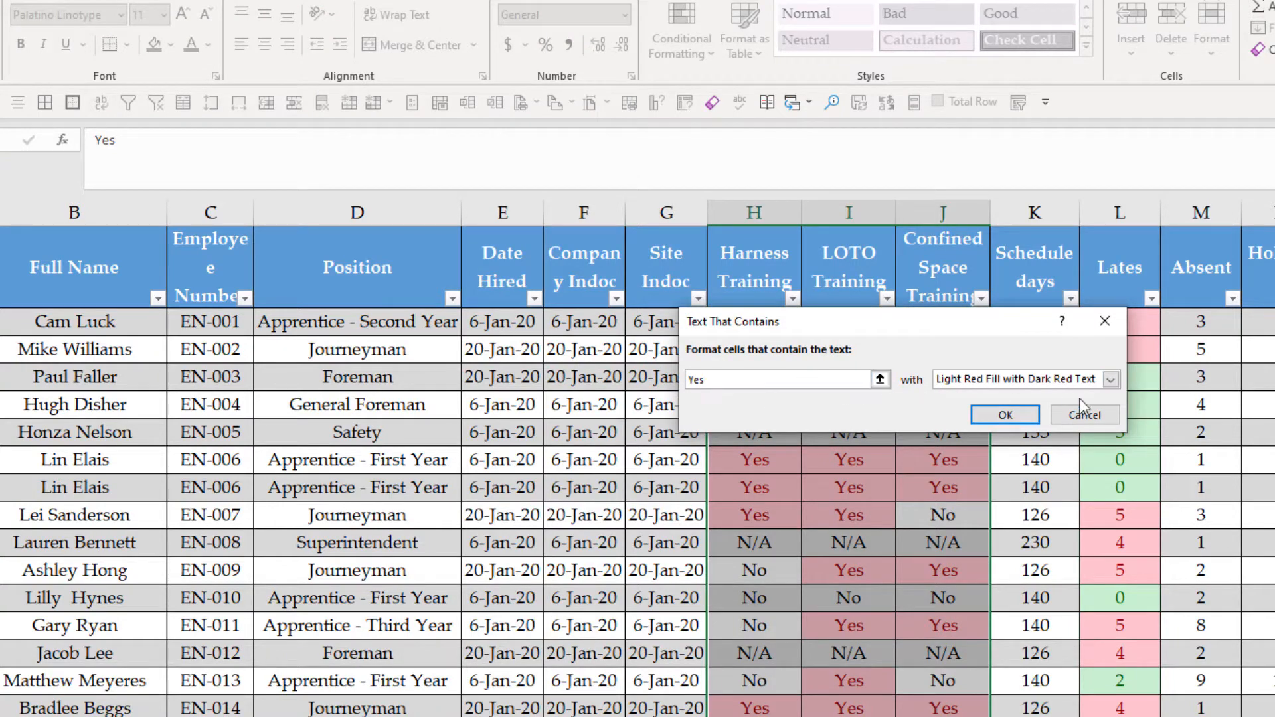
click(1104, 380)
click(1062, 432)
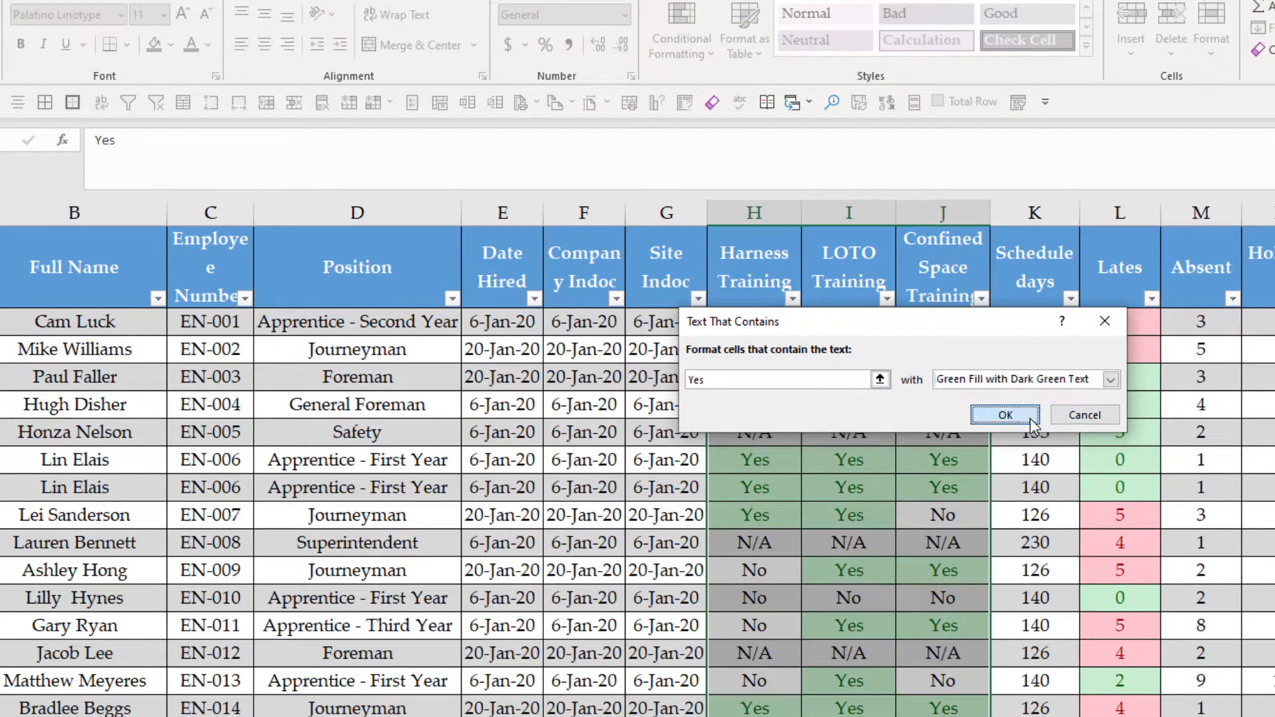
click(1030, 419)
Add a Text That Contains "no" rule with Light Red Fill with Dark Red Text to the training columns and review the highlighting.
click(682, 36)
mouse_move(711, 107)
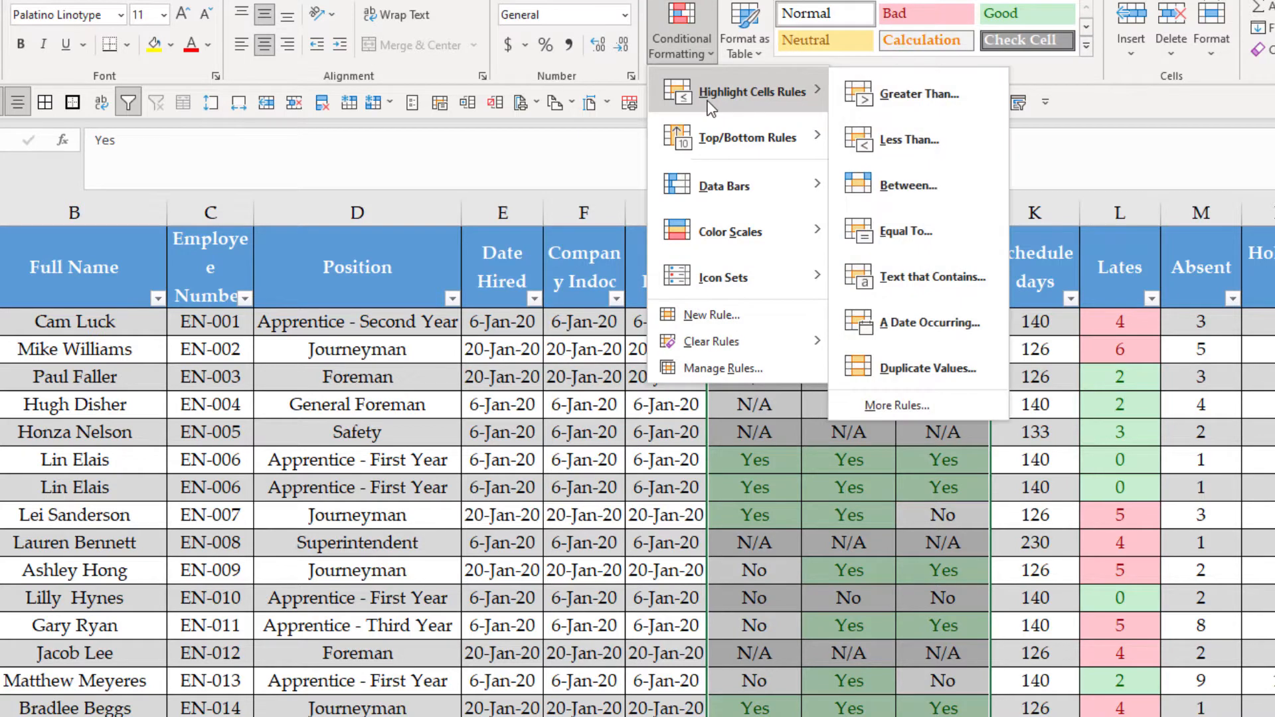
click(900, 276)
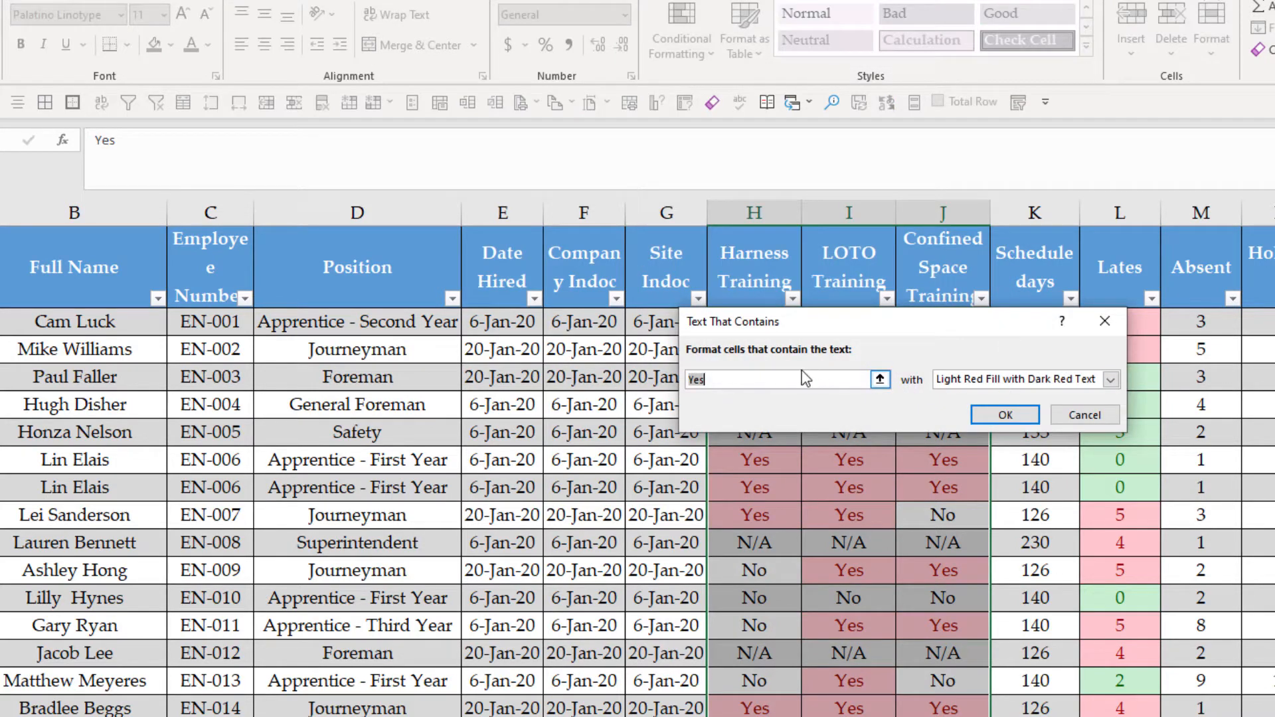
text(no)
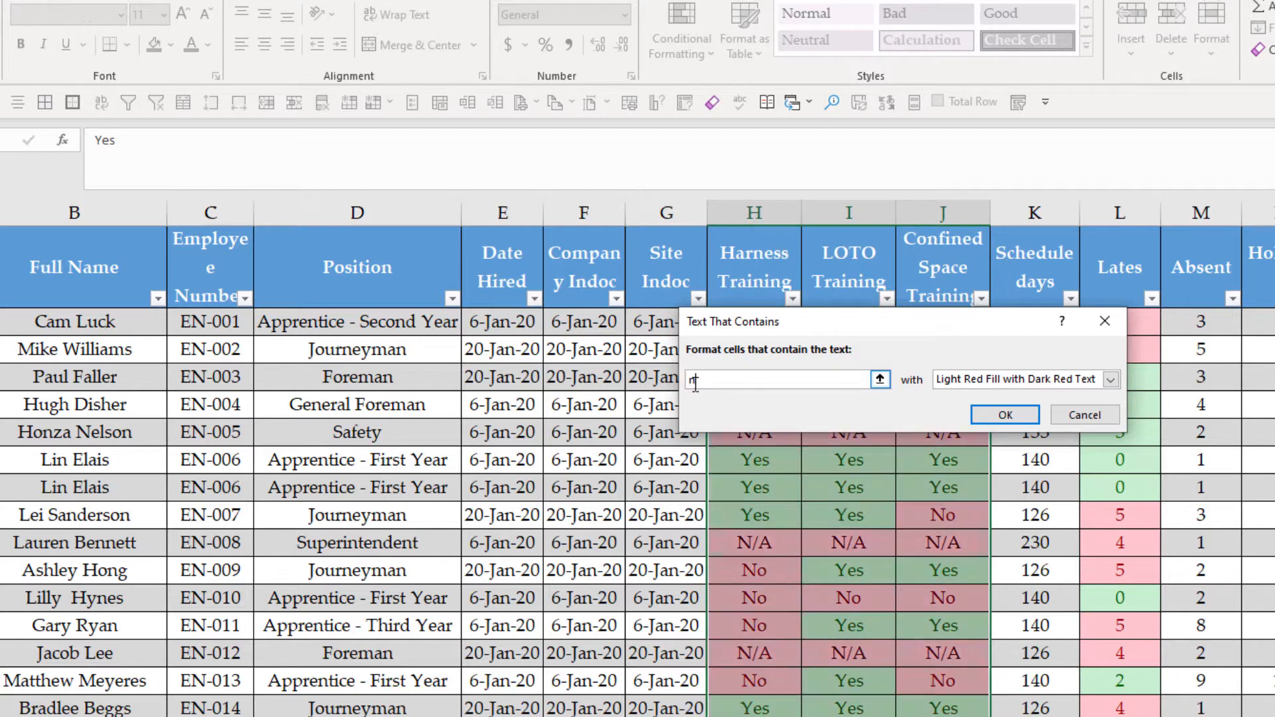
click(1004, 415)
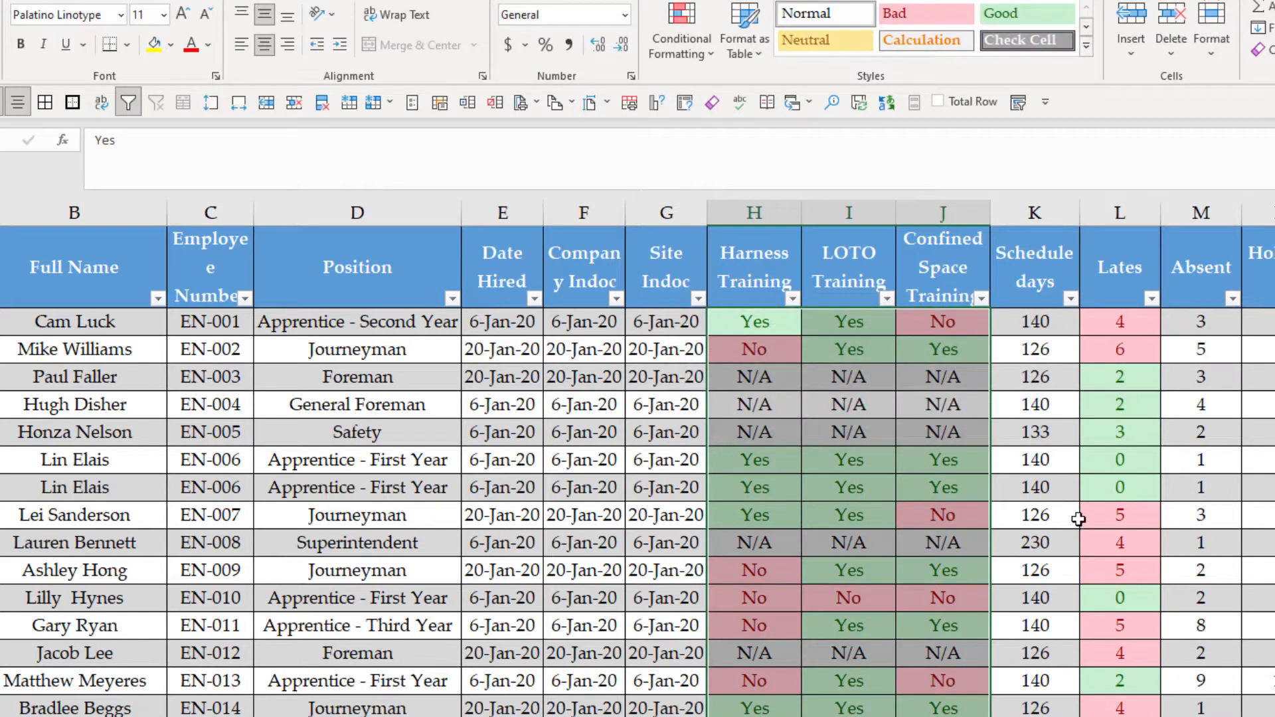
click(967, 465)
scroll(861, 433, down, 10)
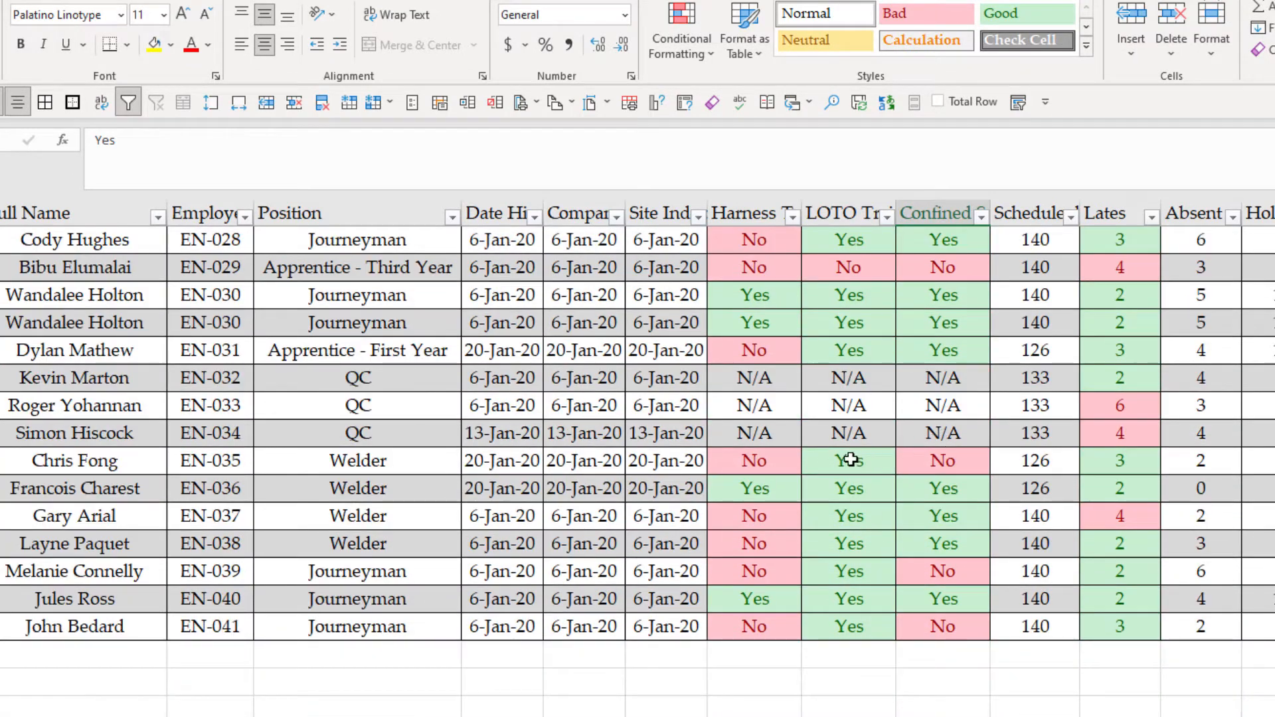
scroll(892, 498, up, 9)
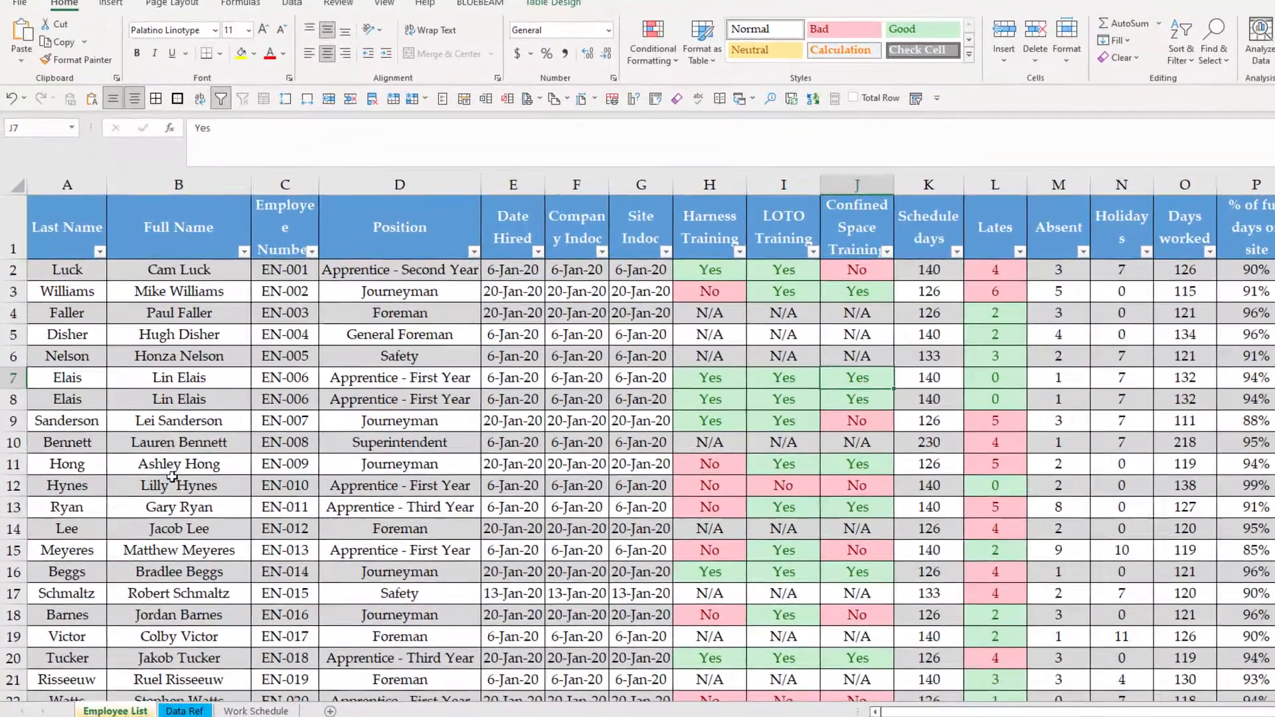
Highlight duplicate values in the Full Name column with Light Red Fill with Dark Red Text and look over the flagged rows.
click(160, 476)
key(ctrl+space)
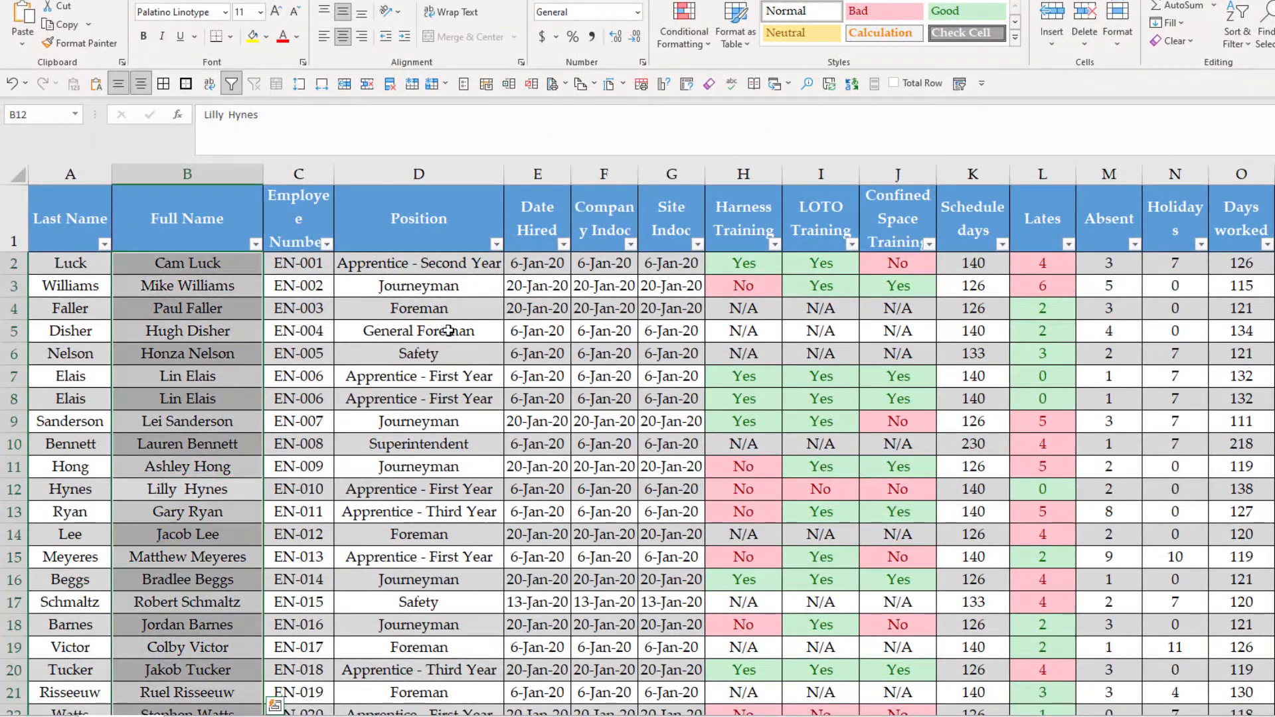
click(685, 37)
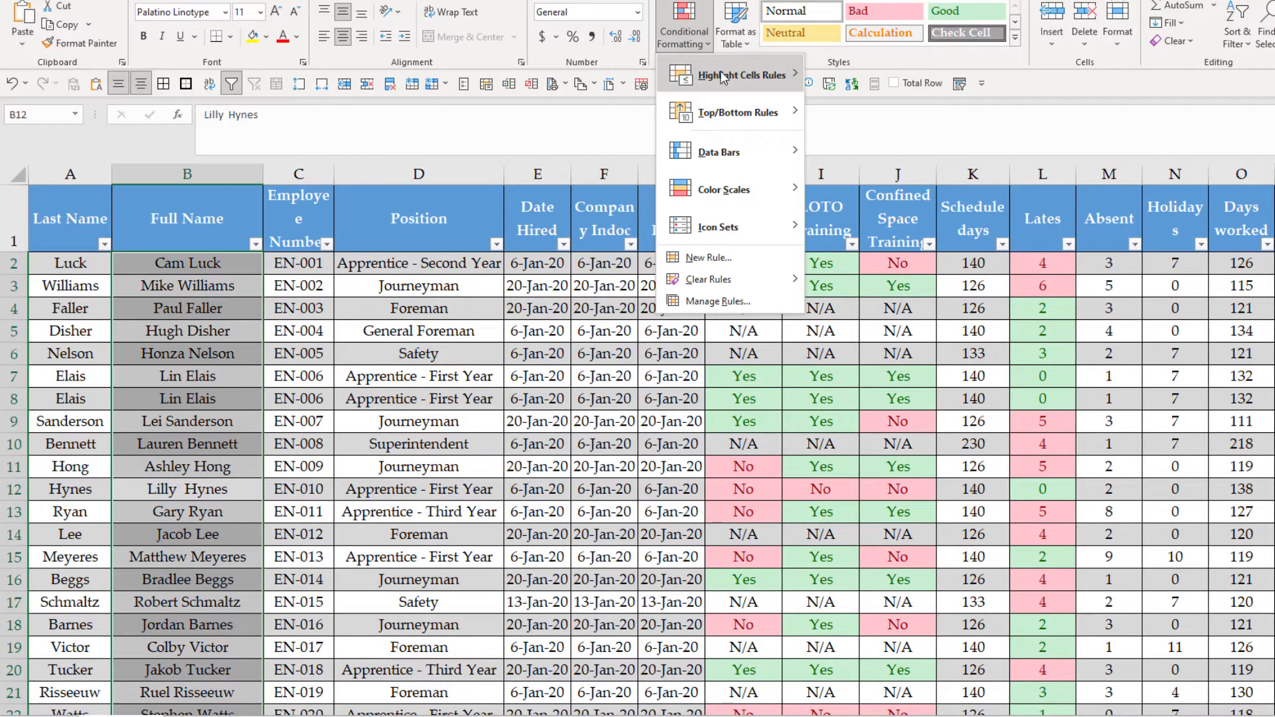
mouse_move(726, 80)
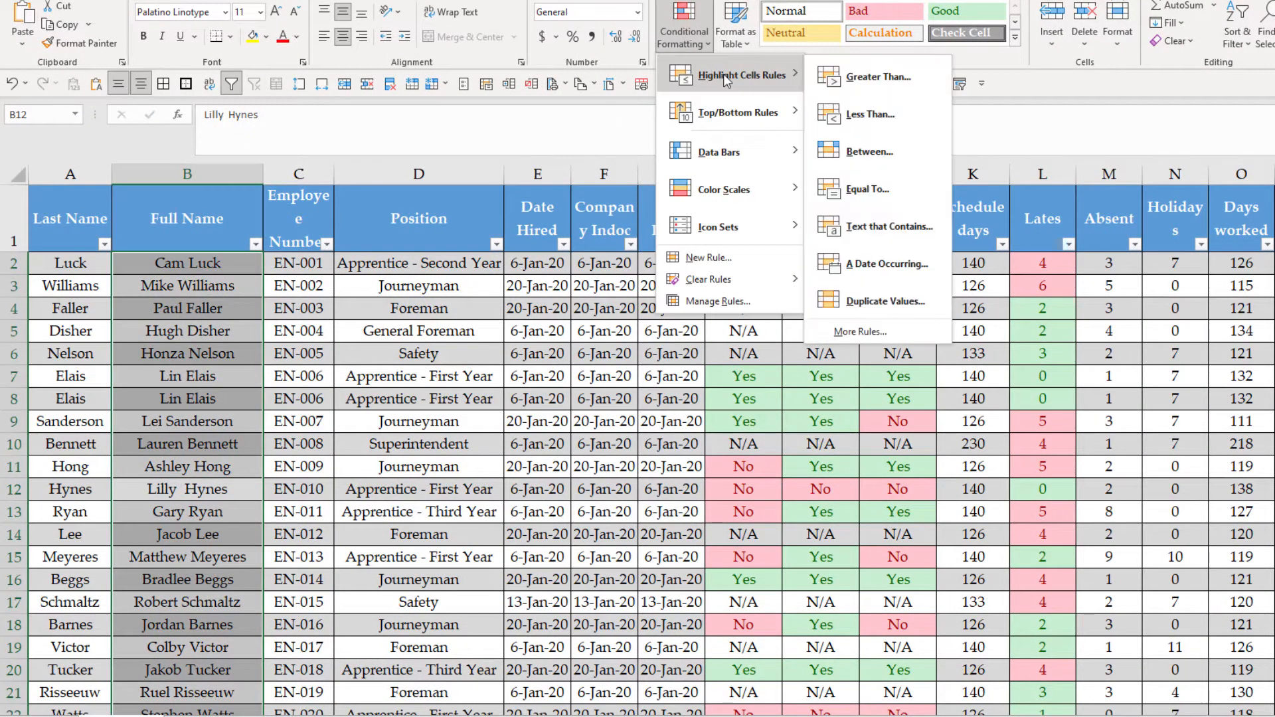
click(864, 310)
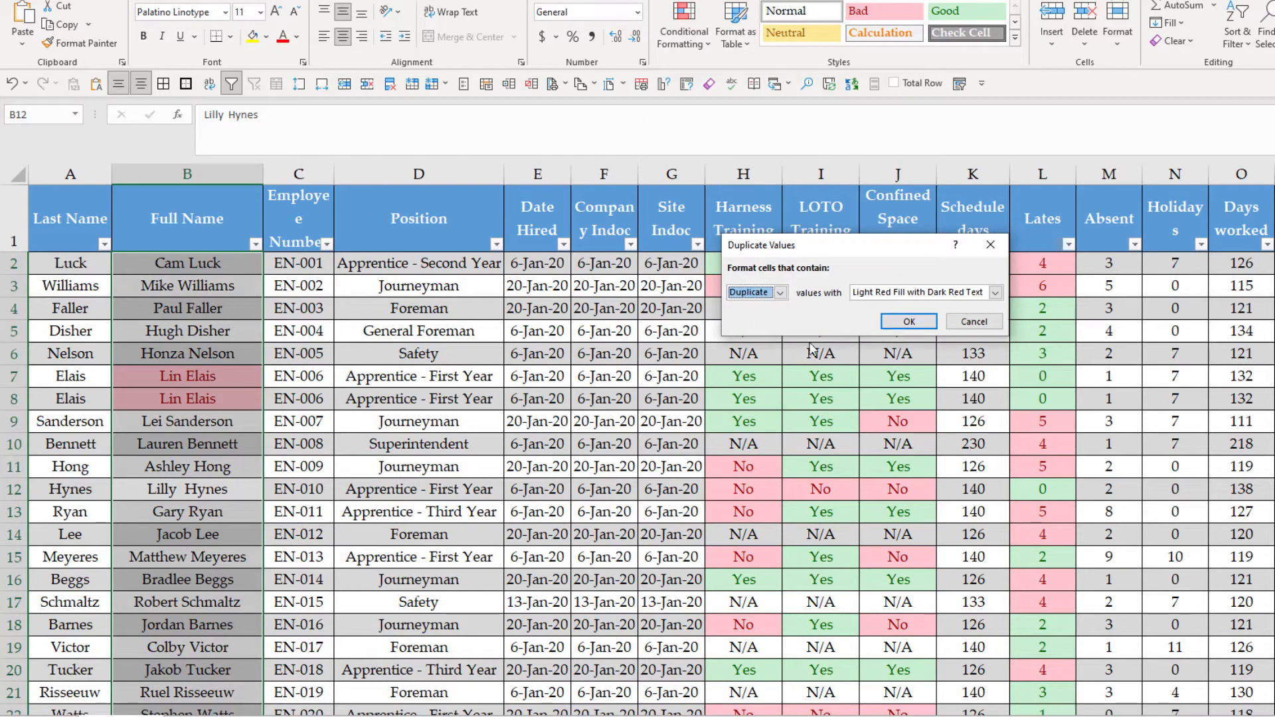
click(909, 321)
click(299, 375)
scroll(233, 499, down, 8)
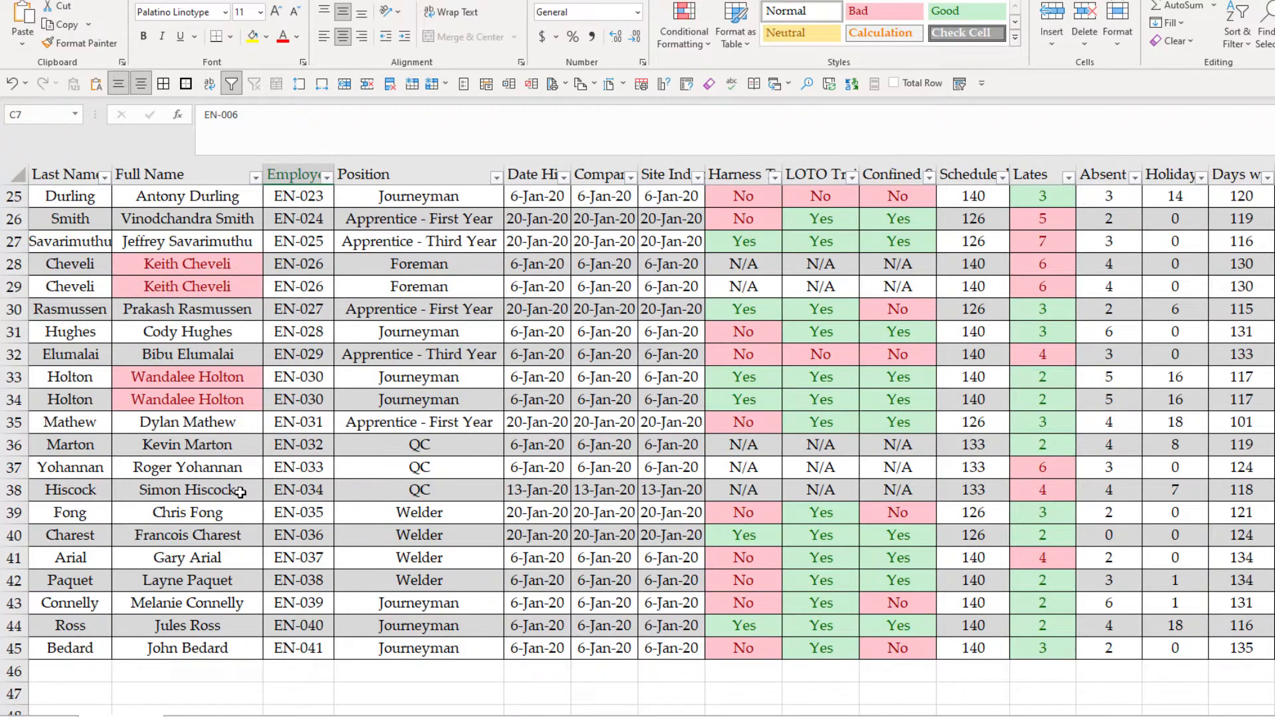
scroll(240, 492, up, 8)
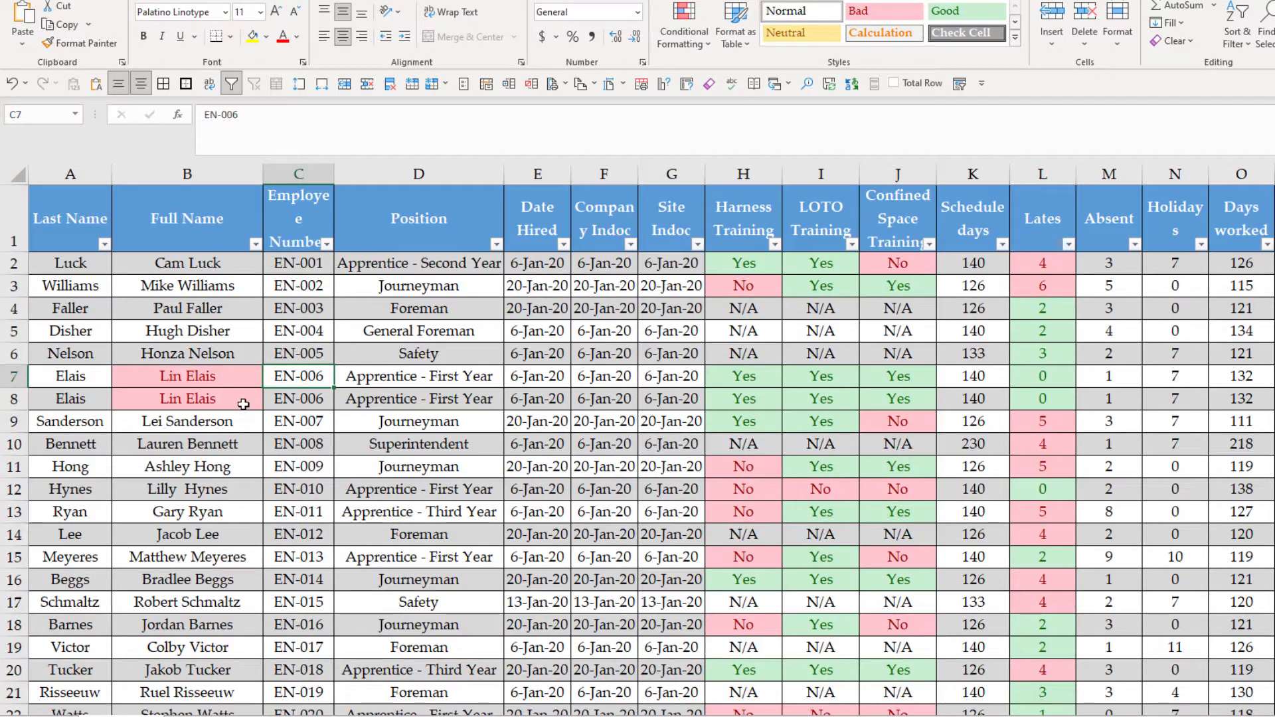
Delete the duplicate employee entry in row 8 and select the duplicate entry in row 28.
click(200, 398)
click(10, 399)
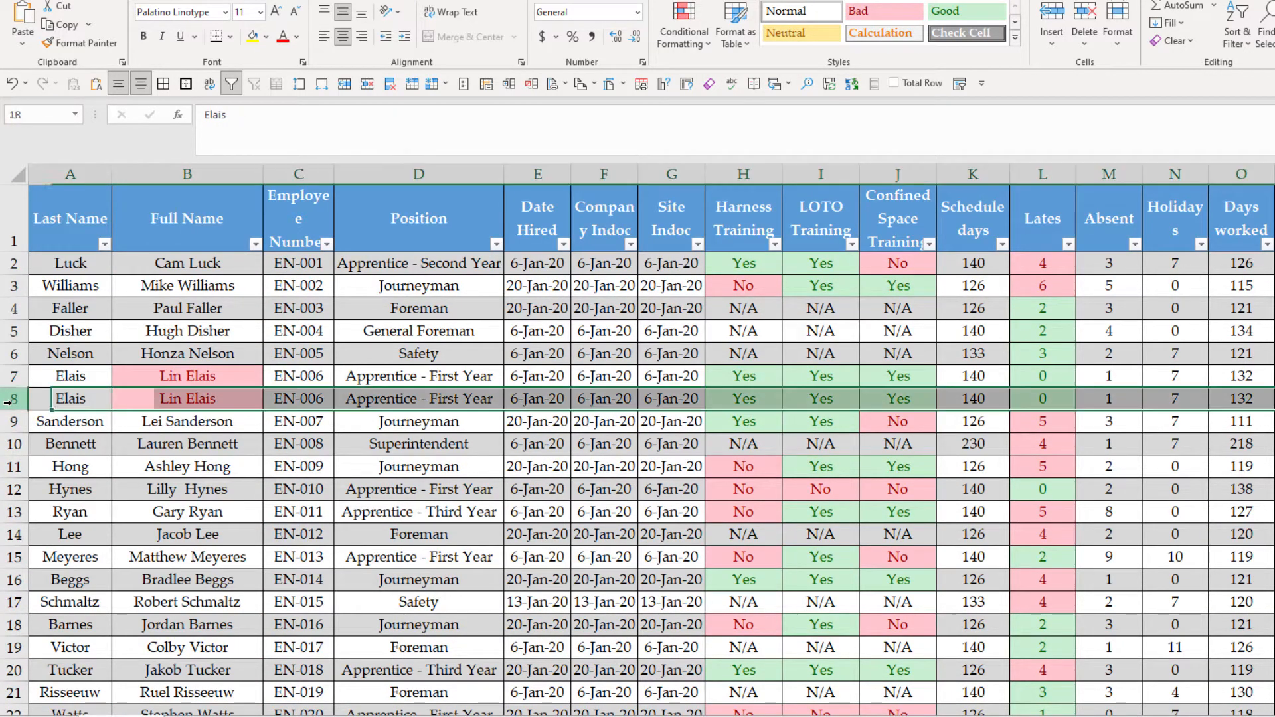
click(369, 85)
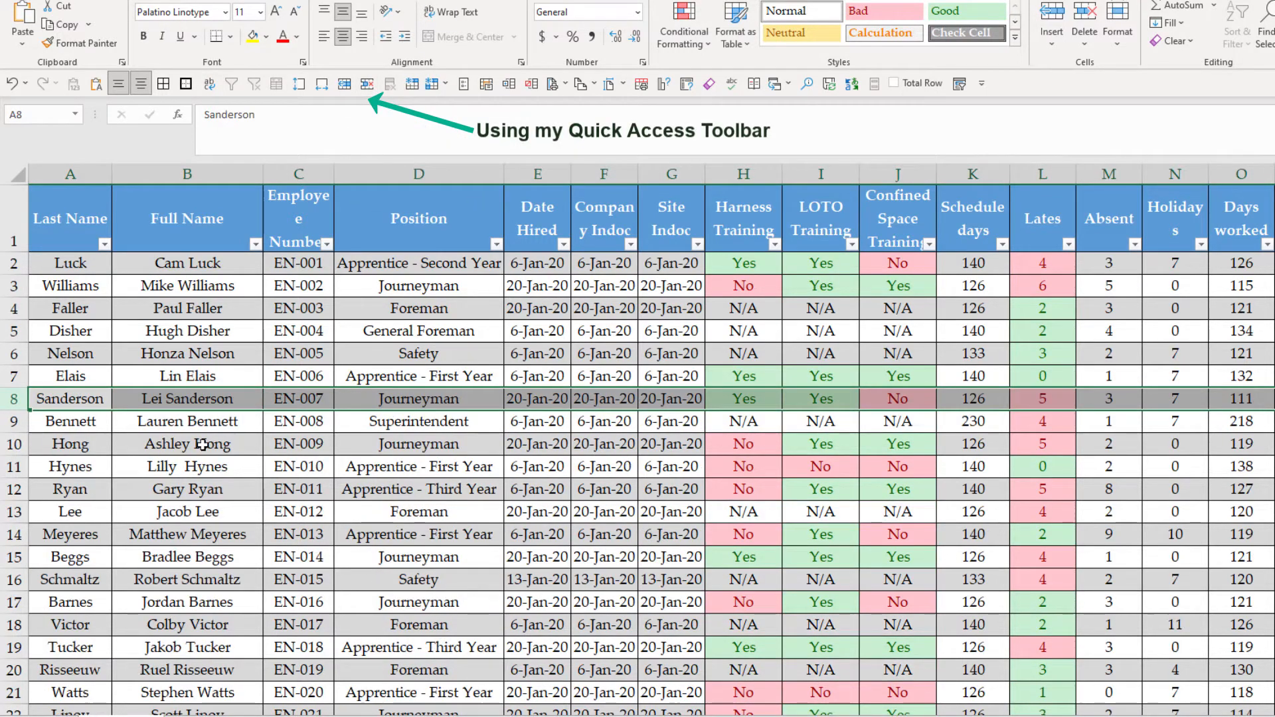
scroll(48, 472, down, 5)
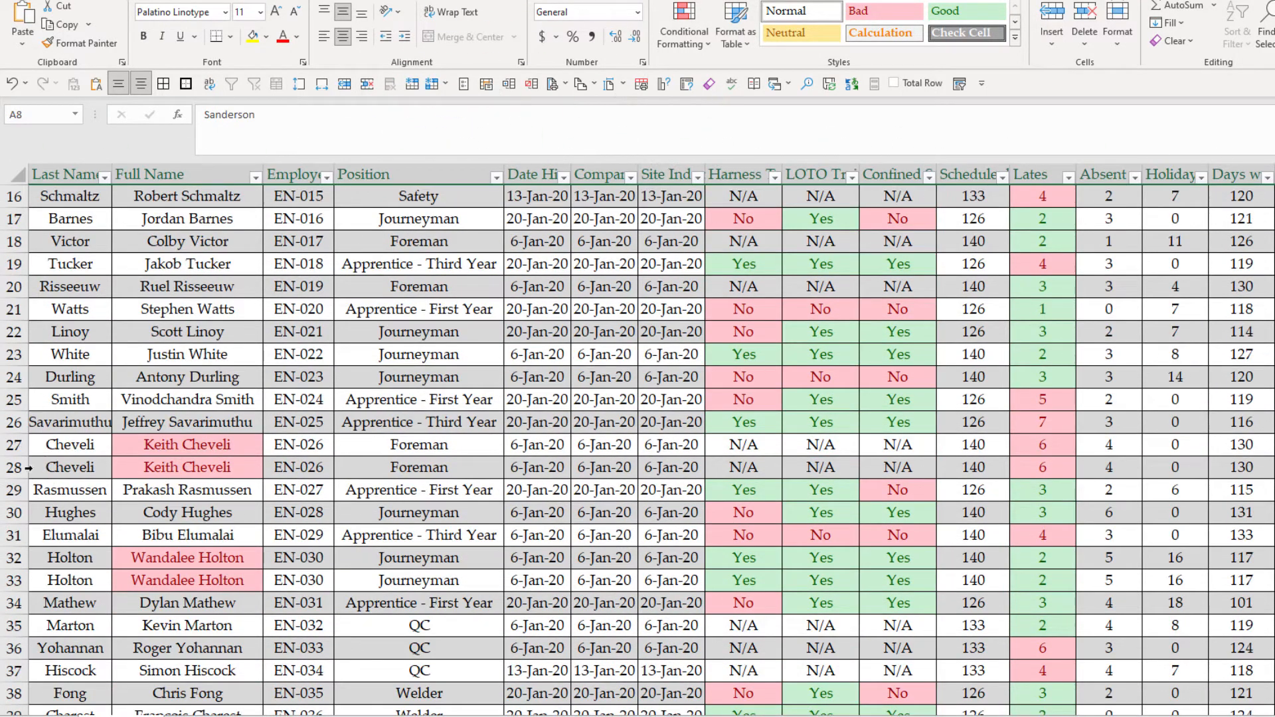
click(15, 468)
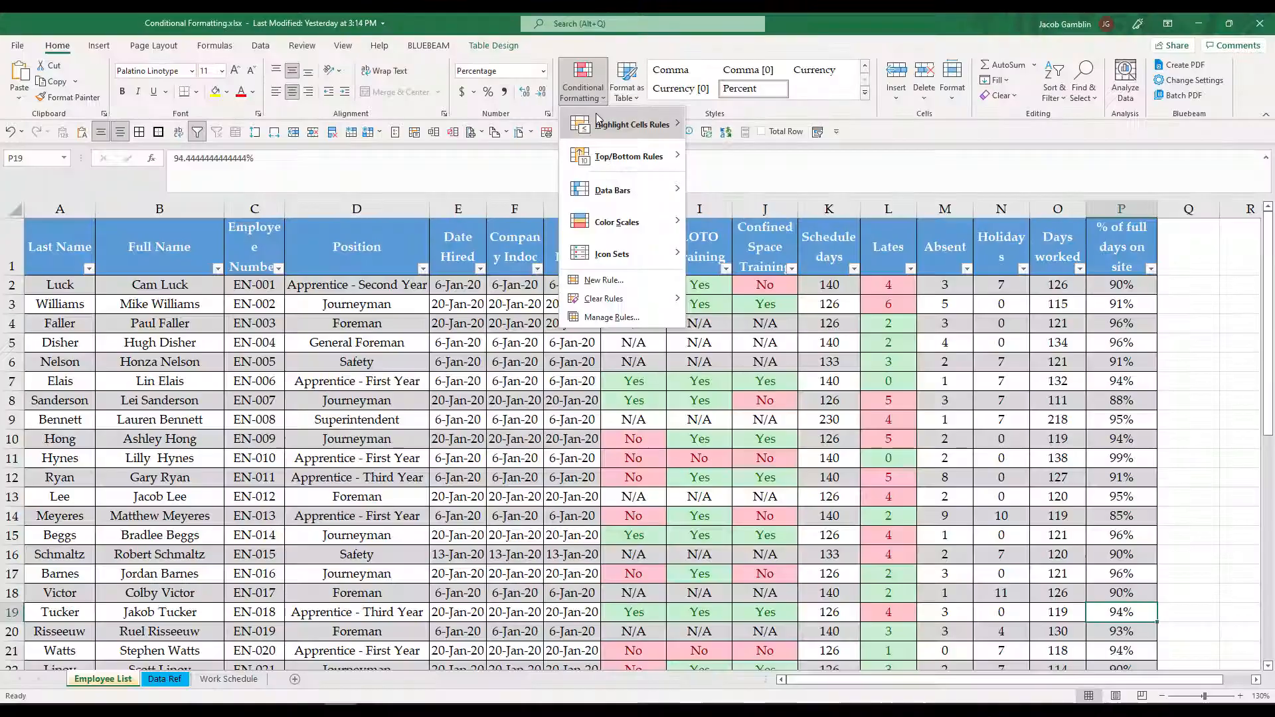
Highlight the bottom 10% of the % of full days on site column with Light Red Fill with Dark Red Text and review the flagged rows.
mouse_move(606, 174)
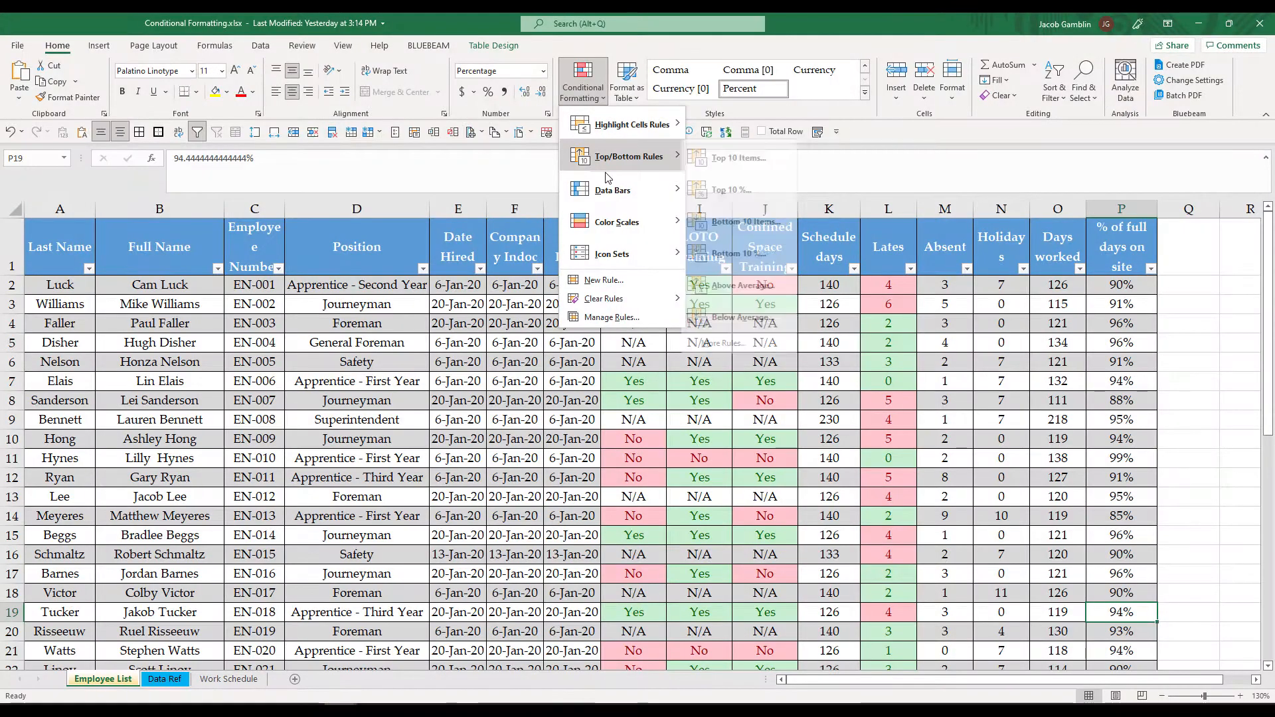
click(1005, 401)
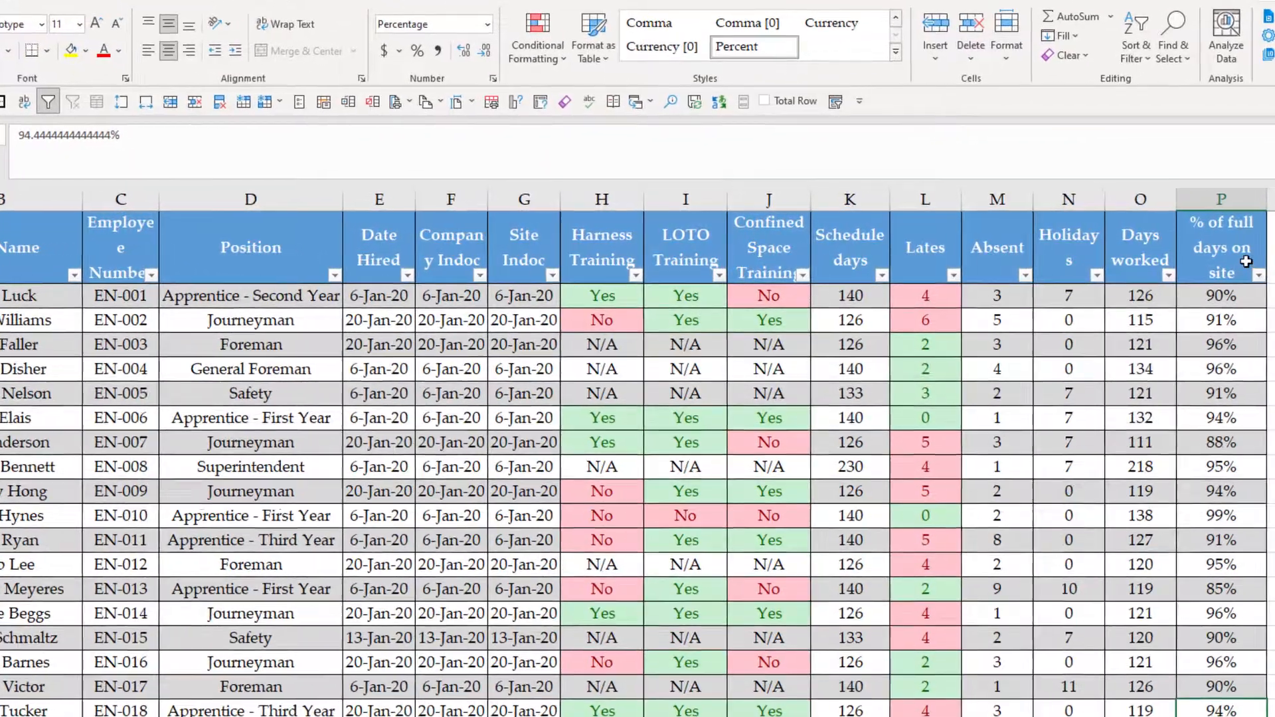
click(1137, 304)
click(1246, 321)
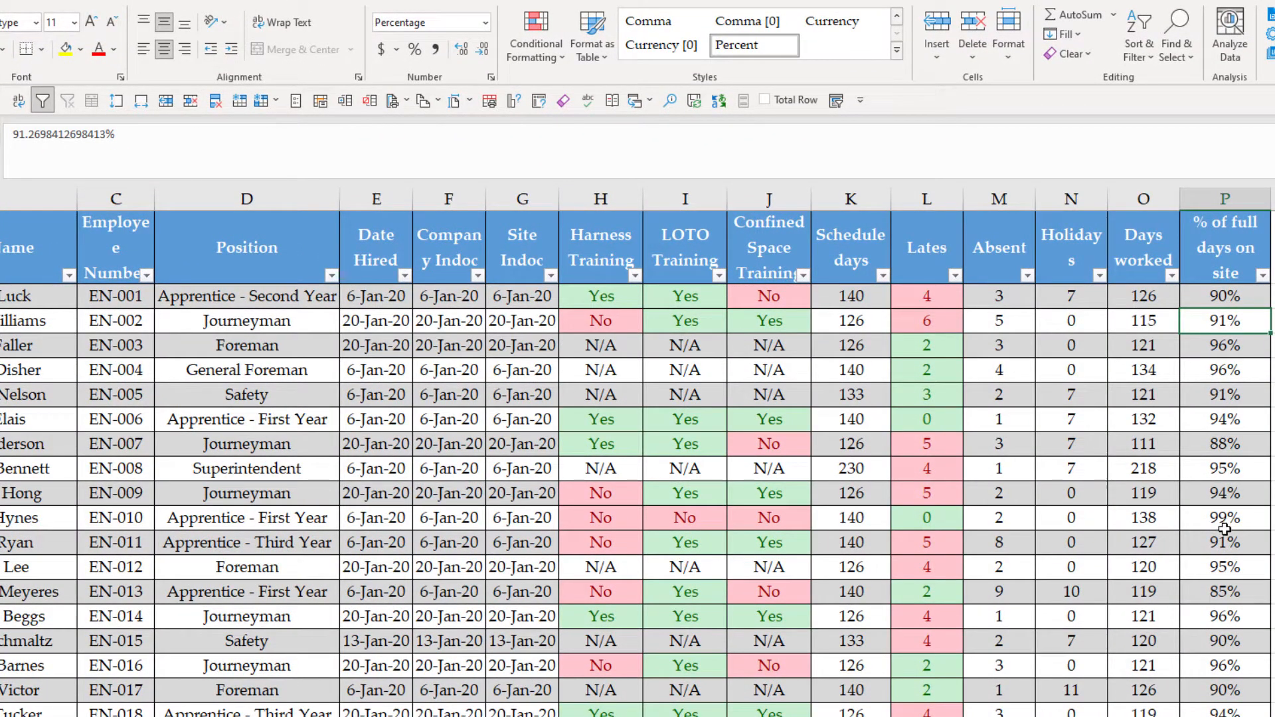
key(ctrl+space)
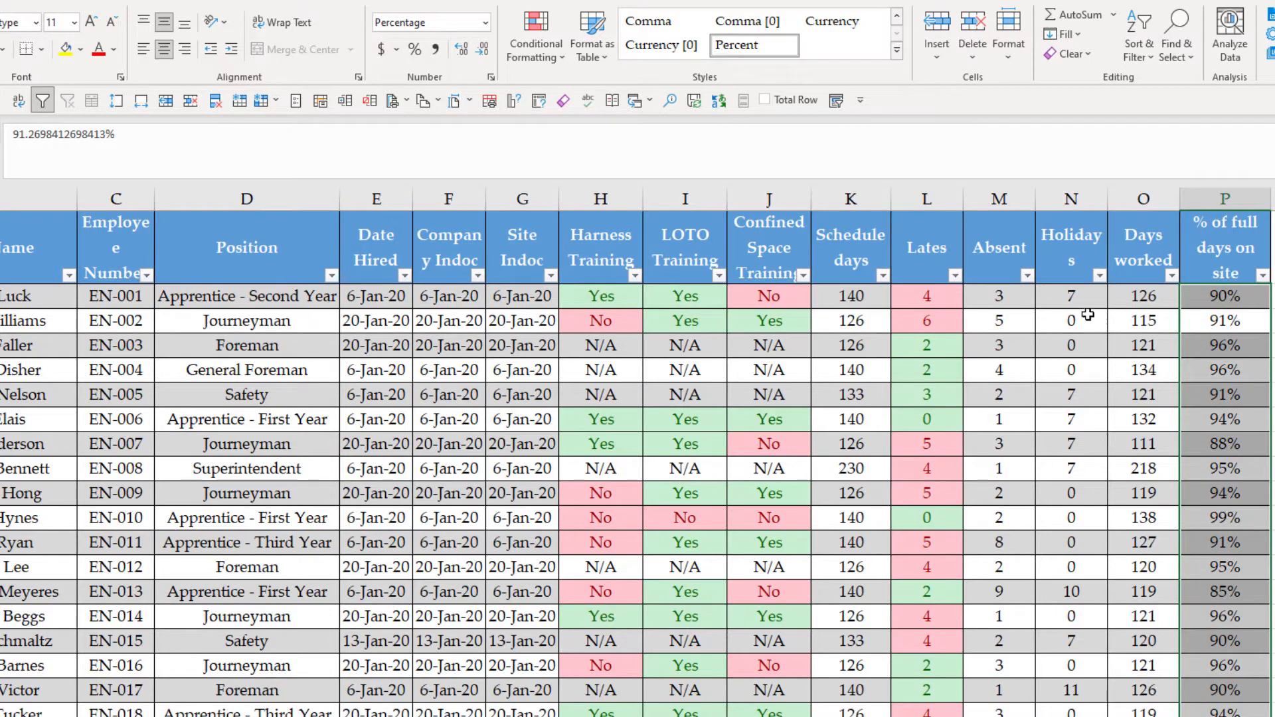
click(534, 40)
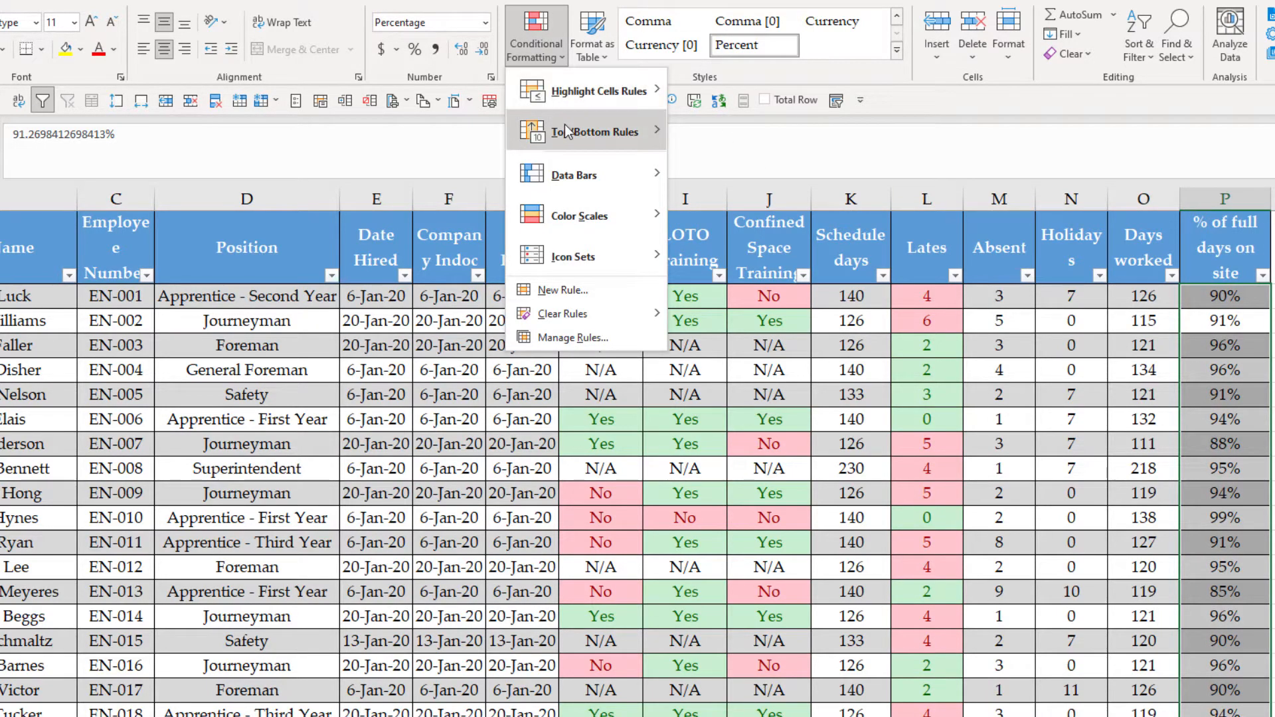
mouse_move(575, 136)
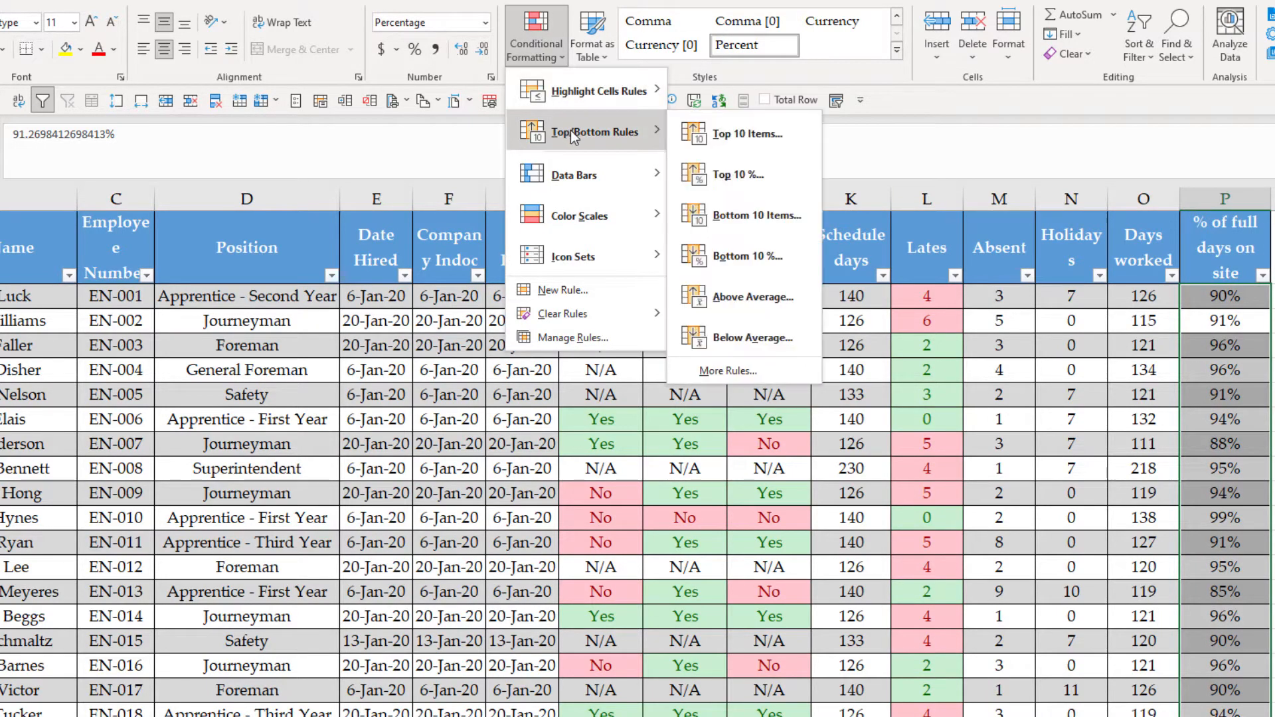
click(748, 257)
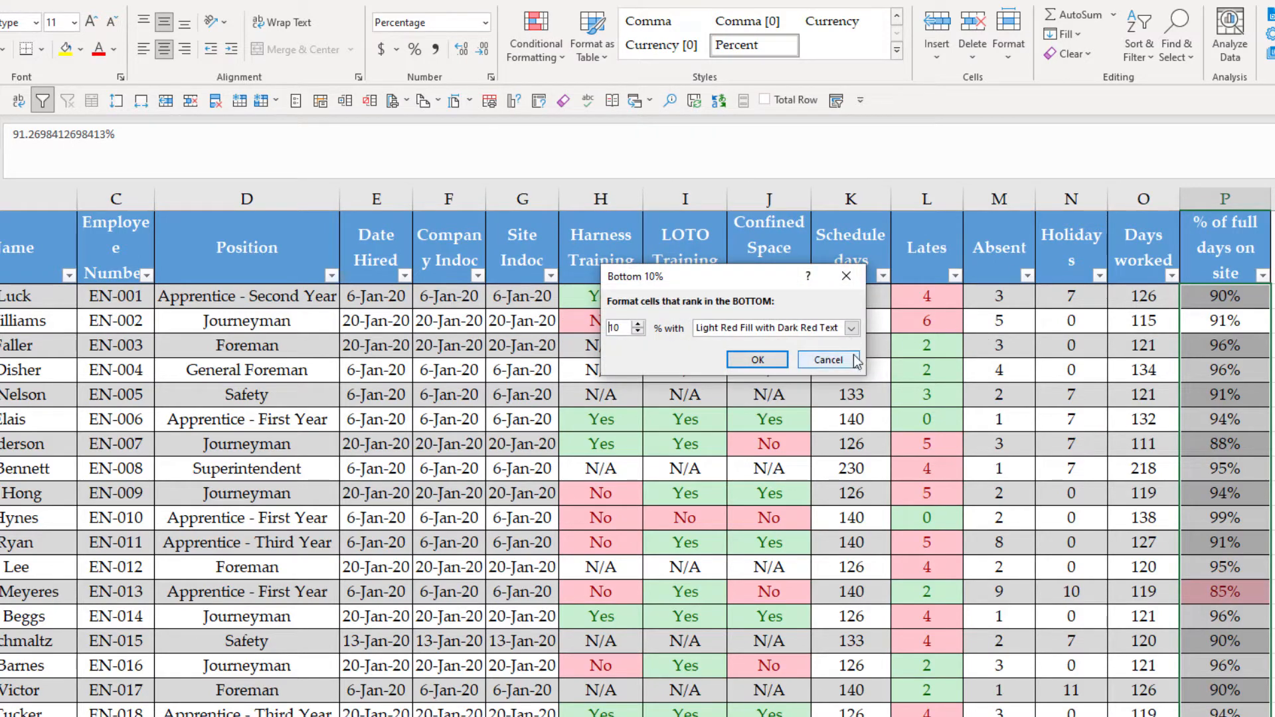
click(757, 360)
click(1141, 493)
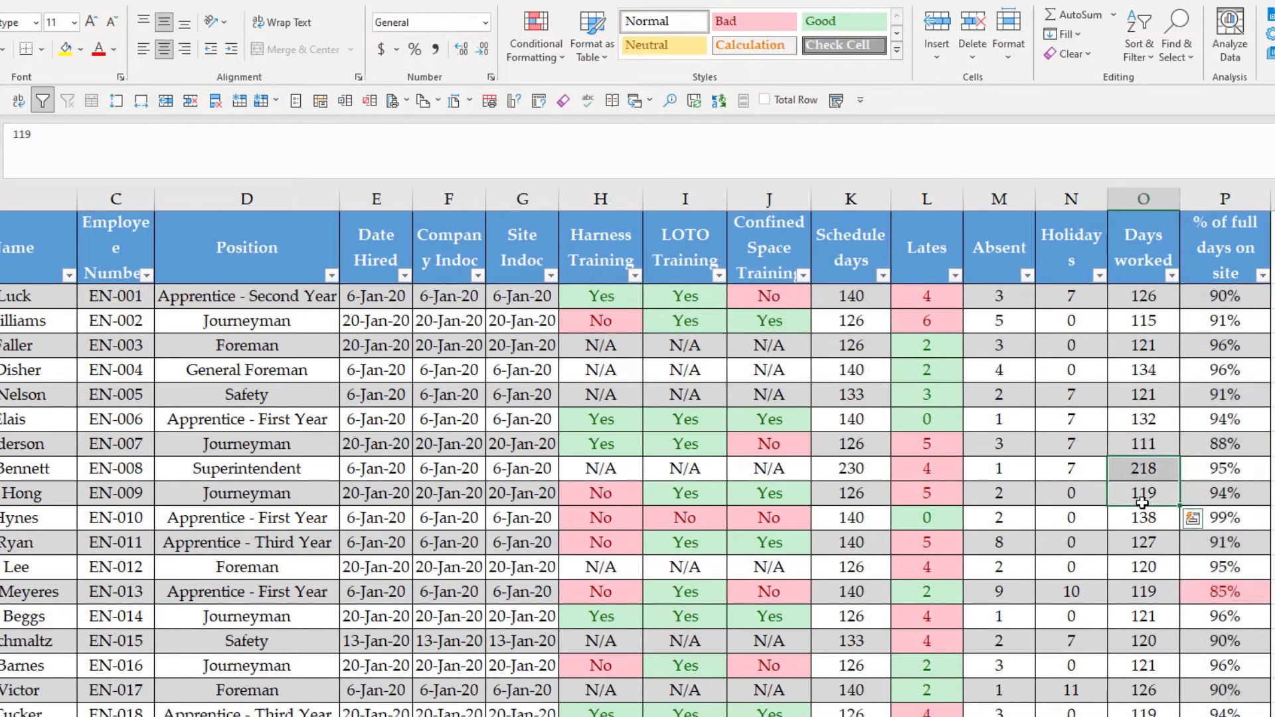
scroll(1139, 493, down, 2)
scroll(1139, 493, down, 8)
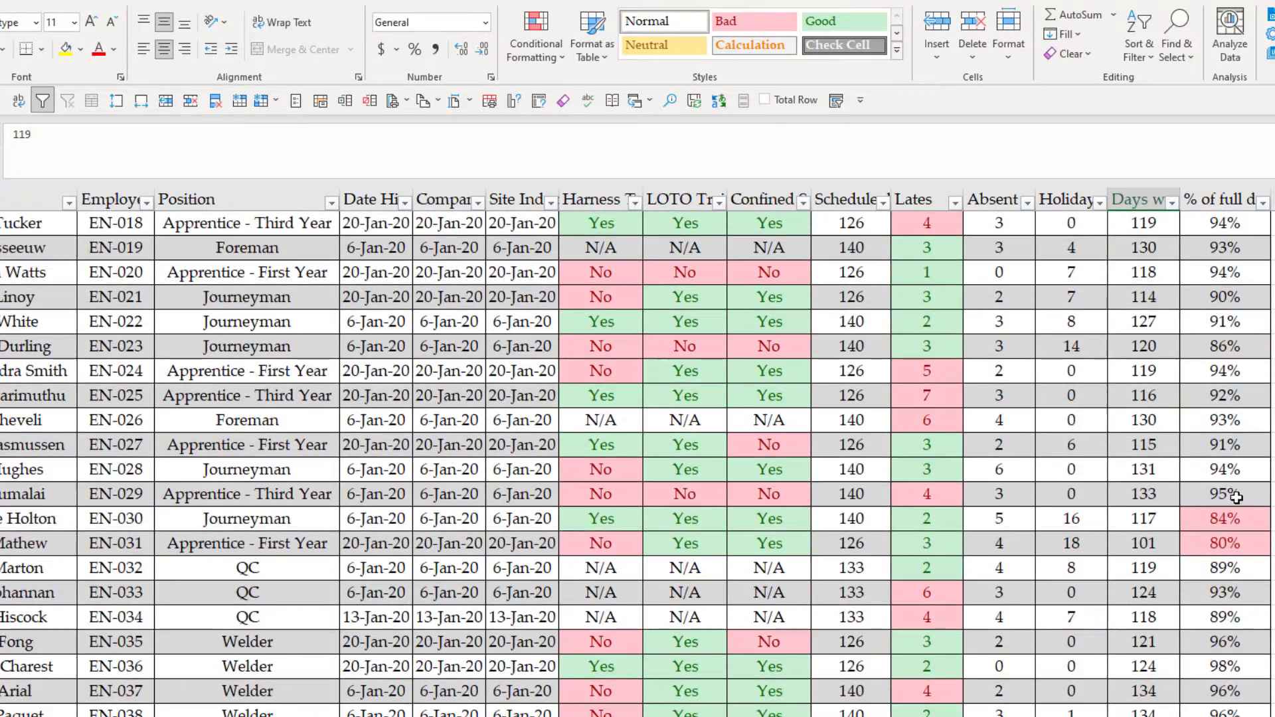
scroll(1236, 496, up, 9)
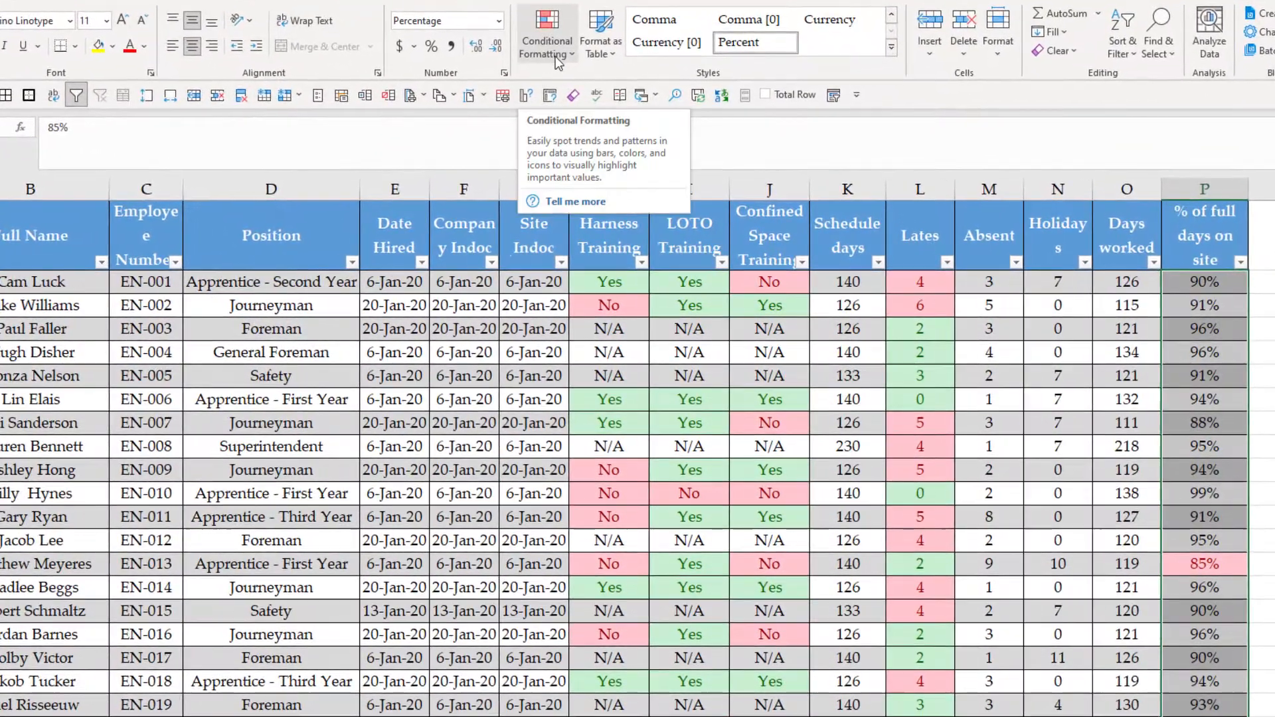
Delete the Bottom 10% rule from the table's conditional formatting rules.
click(554, 50)
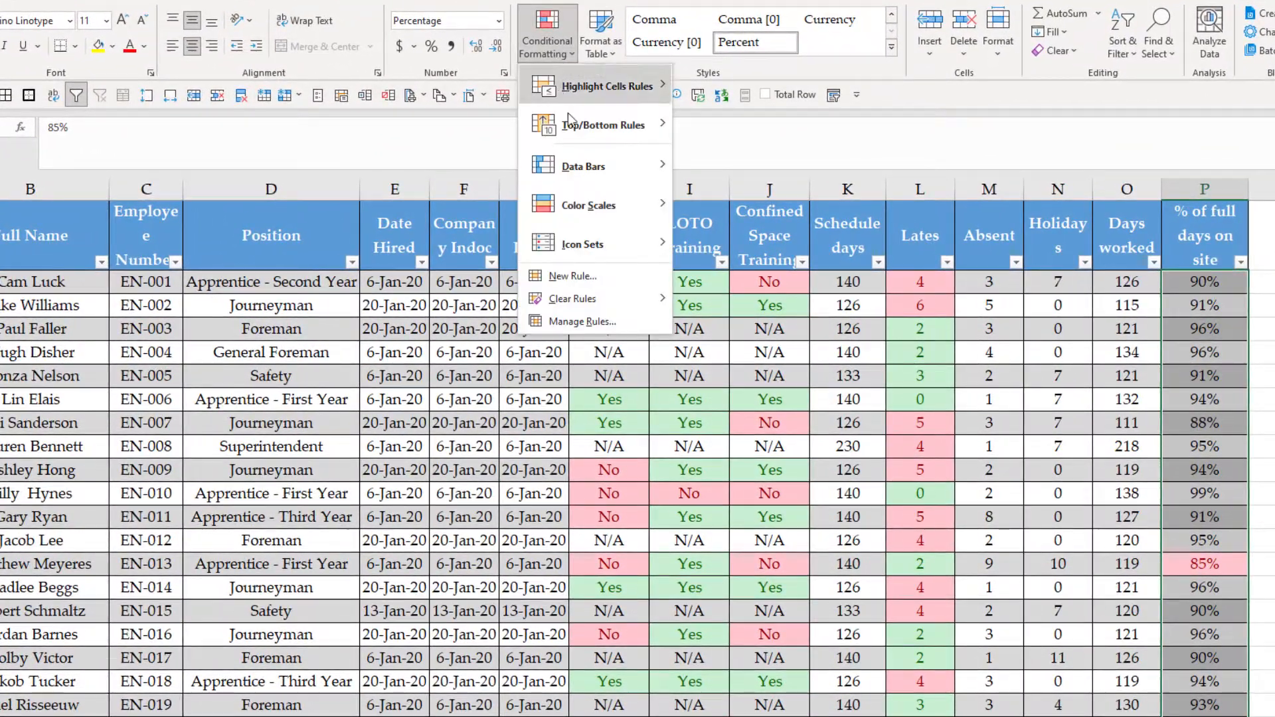
click(582, 322)
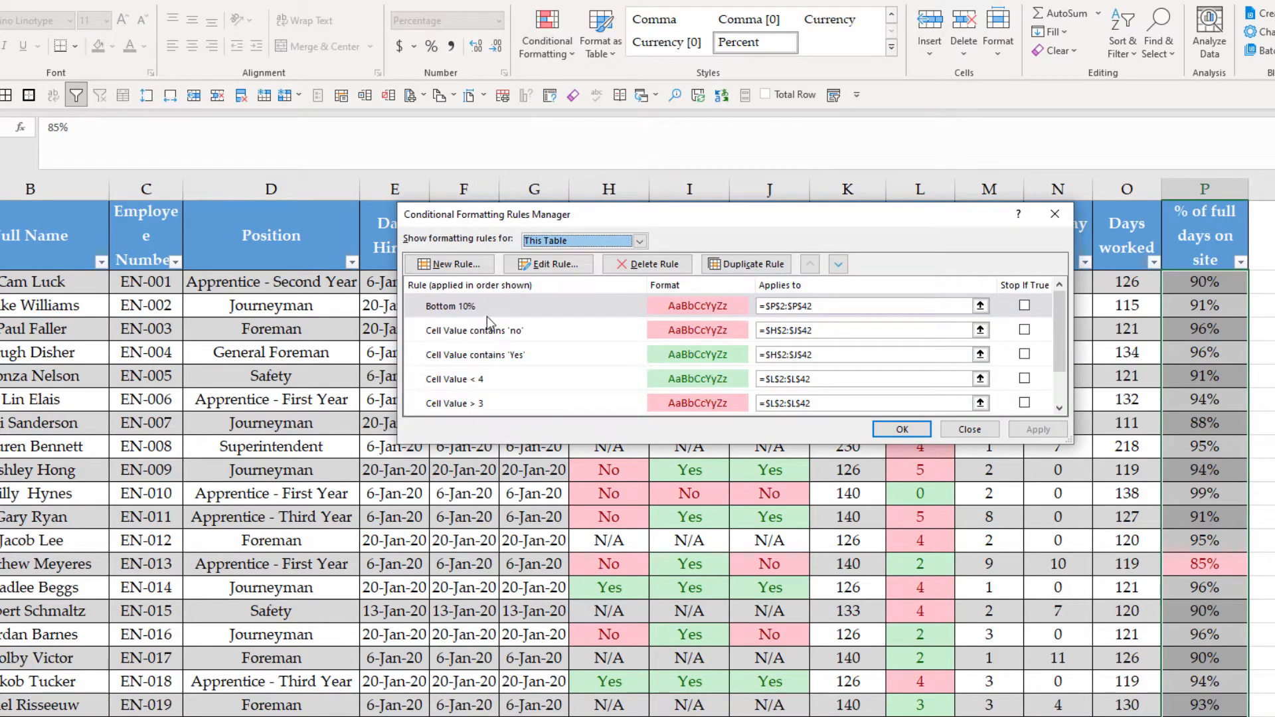
click(1024, 306)
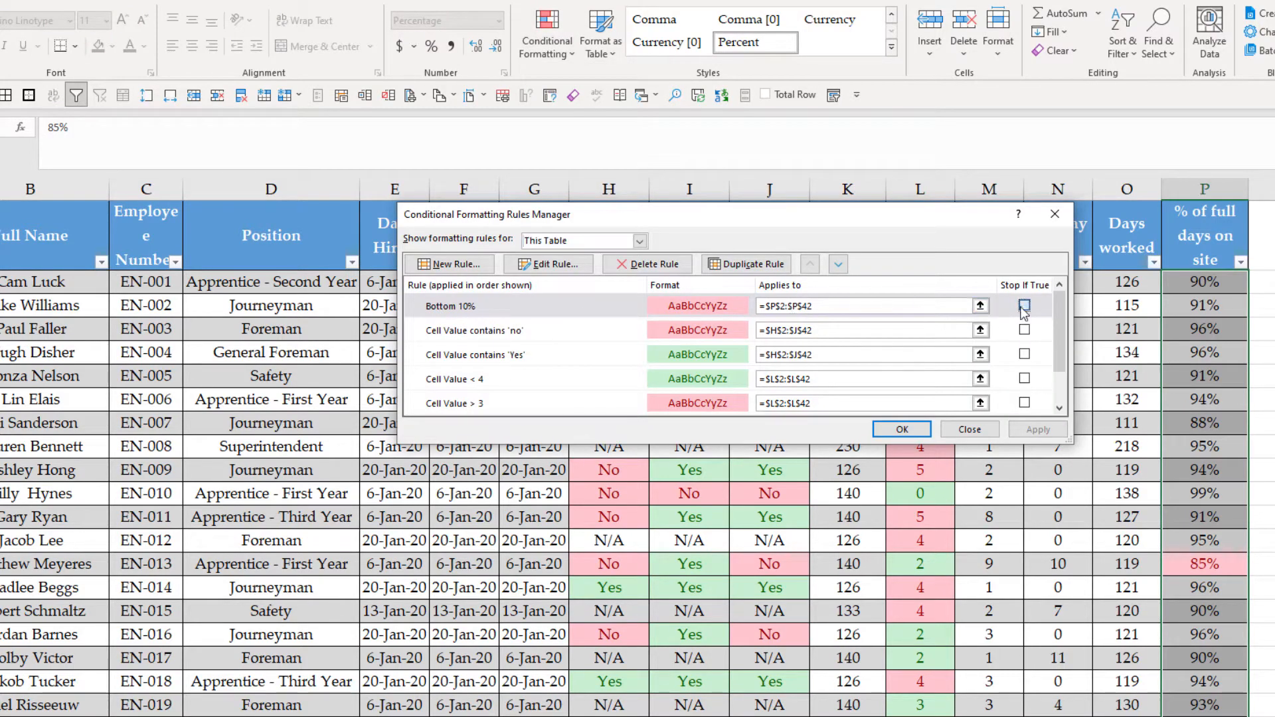
click(636, 269)
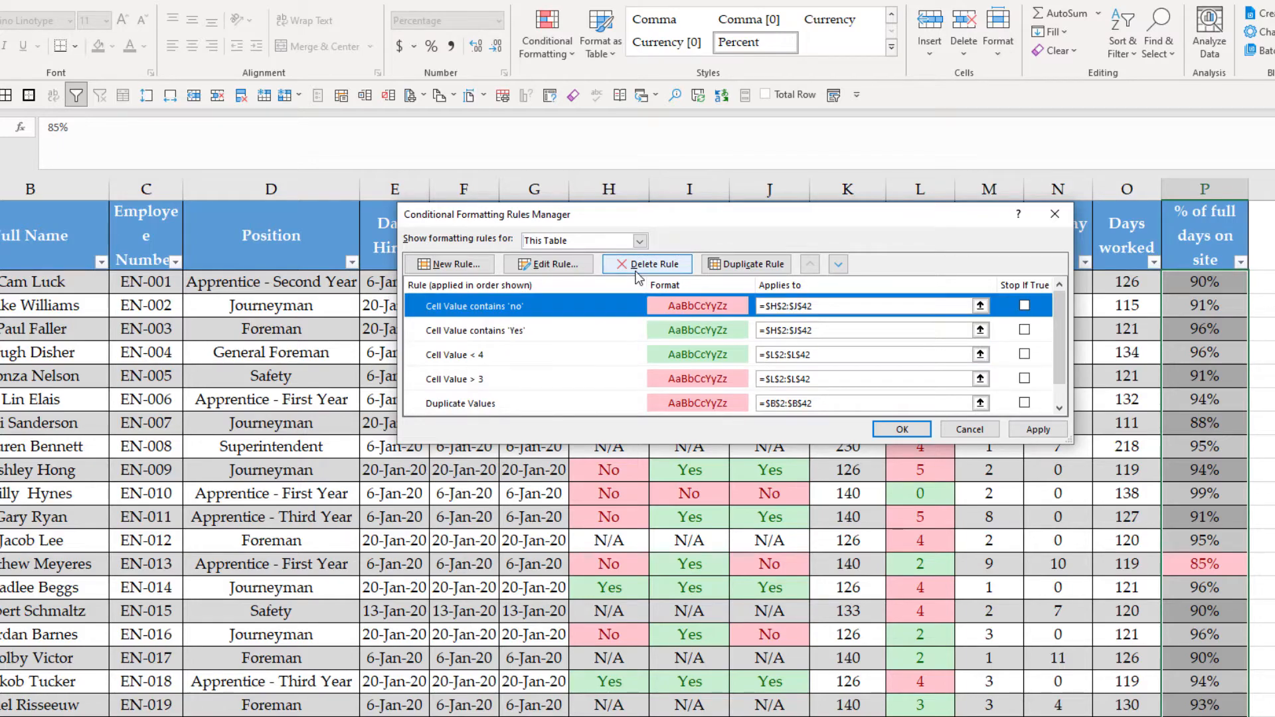
click(902, 430)
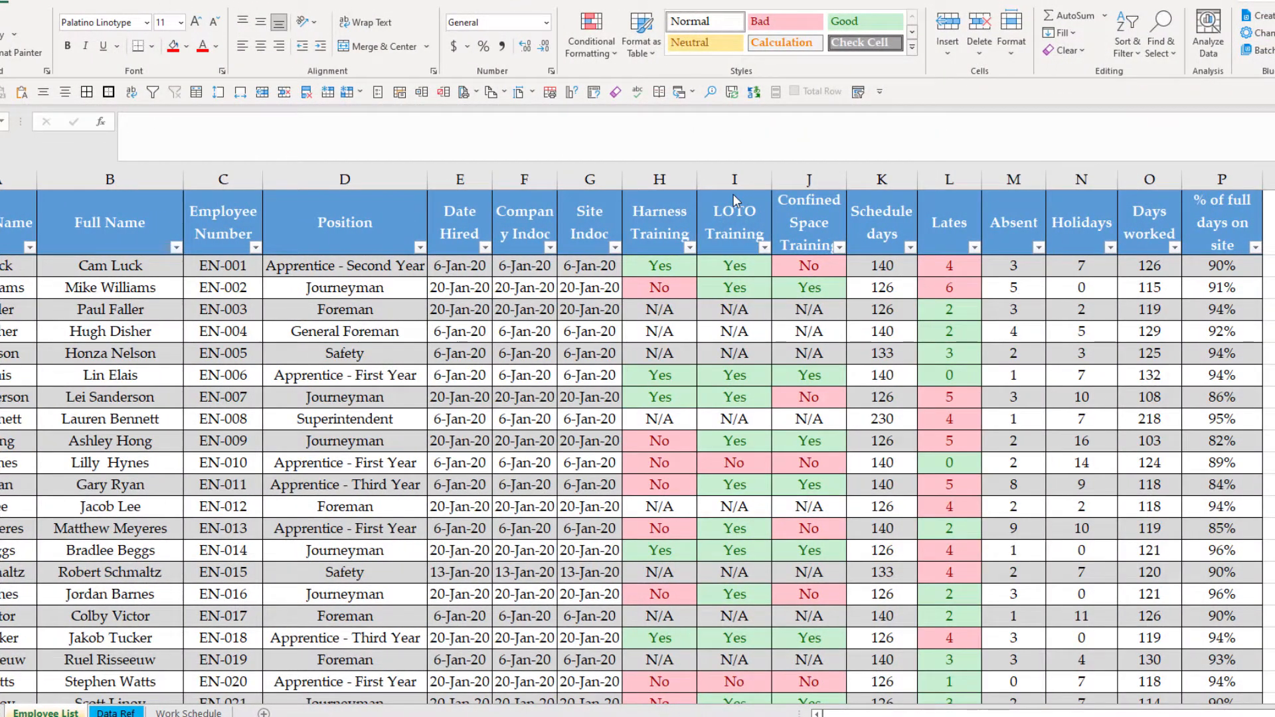
click(587, 45)
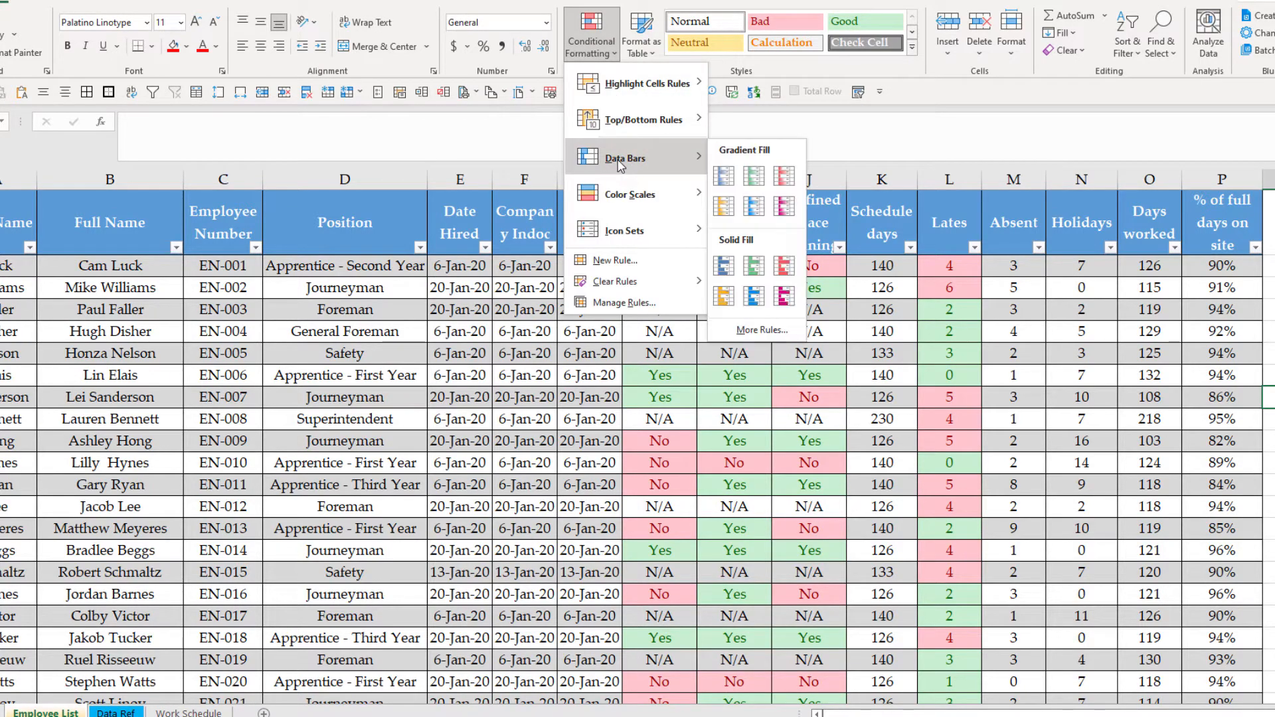
mouse_move(632, 199)
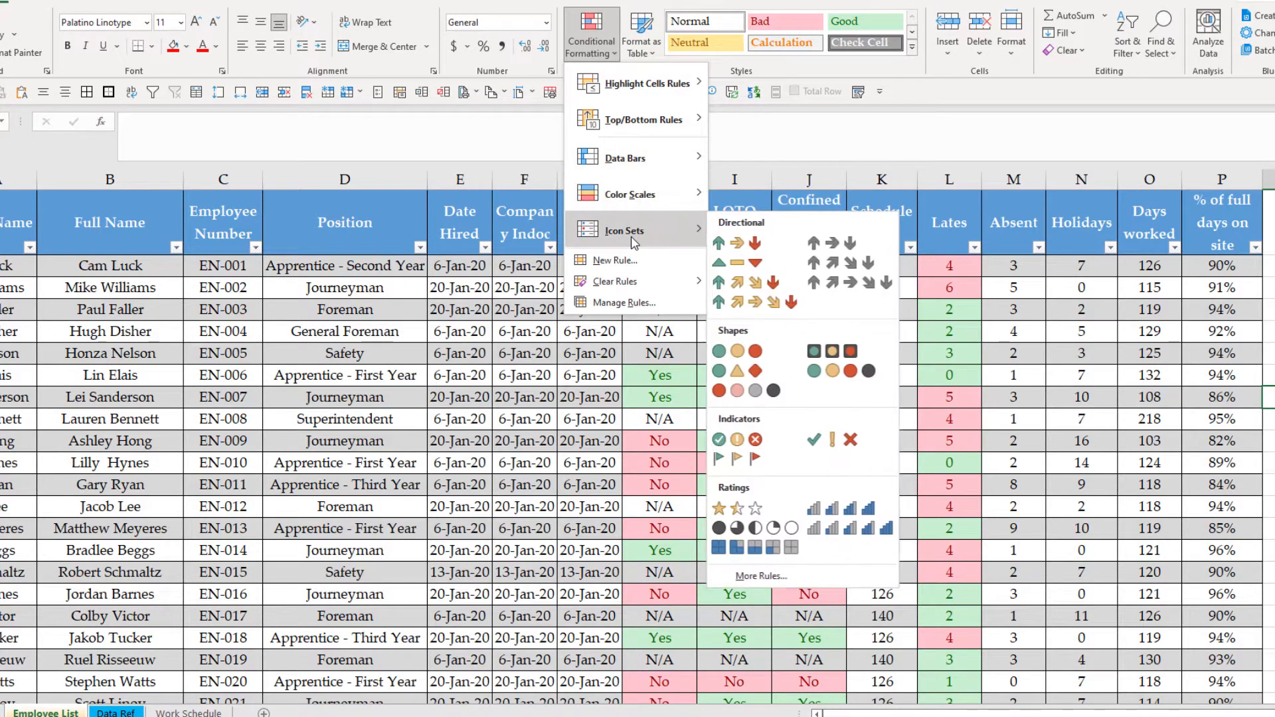
mouse_move(636, 159)
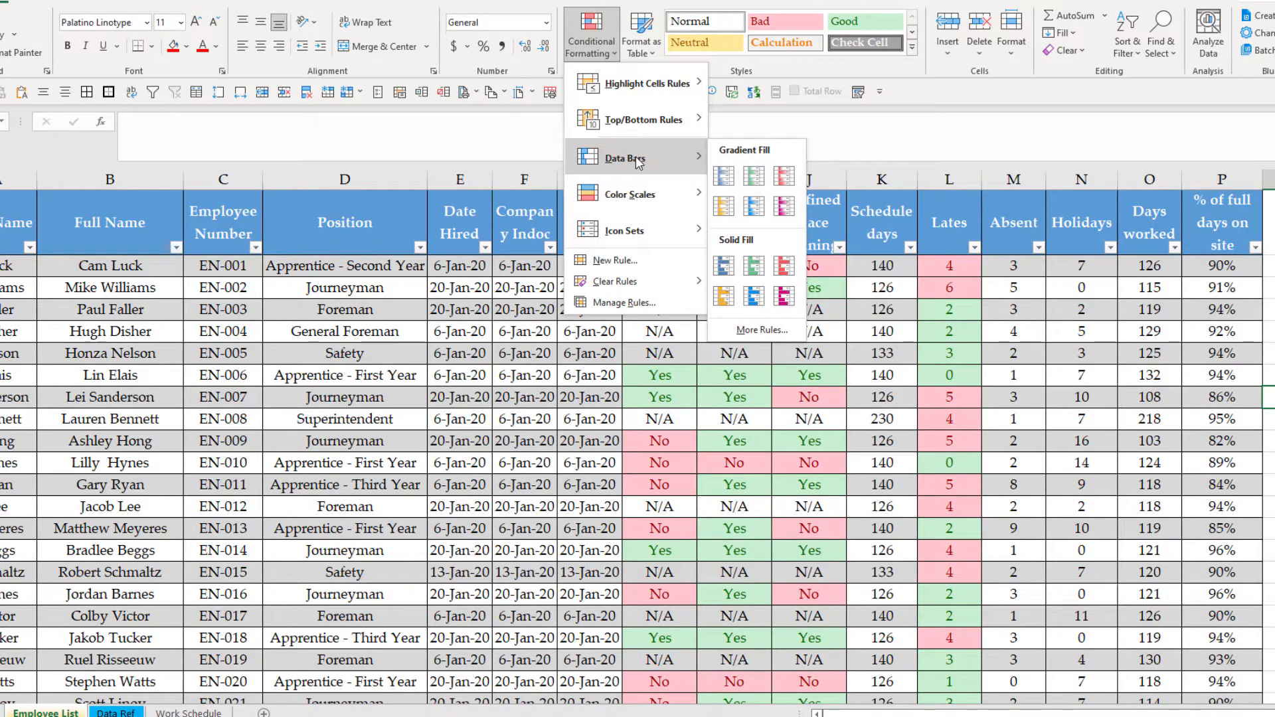
click(970, 359)
Apply blue gradient-fill data bars to the Absent column.
click(1021, 375)
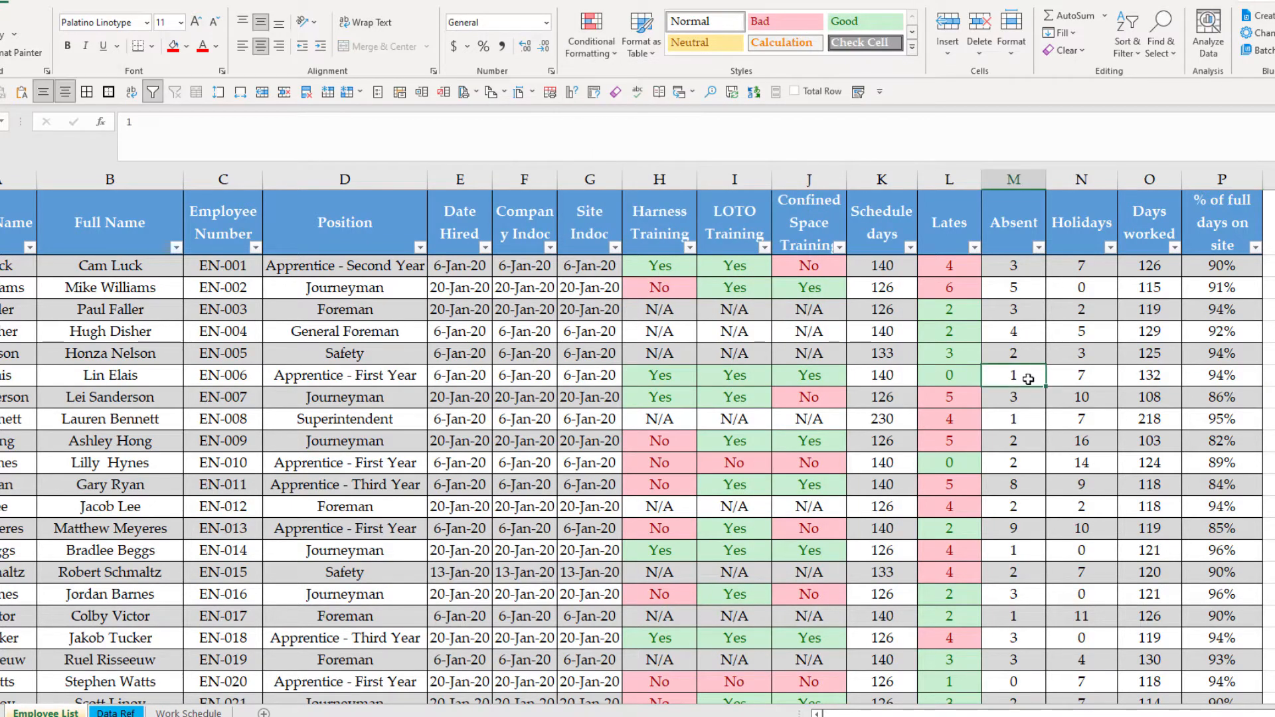
key(ctrl+space)
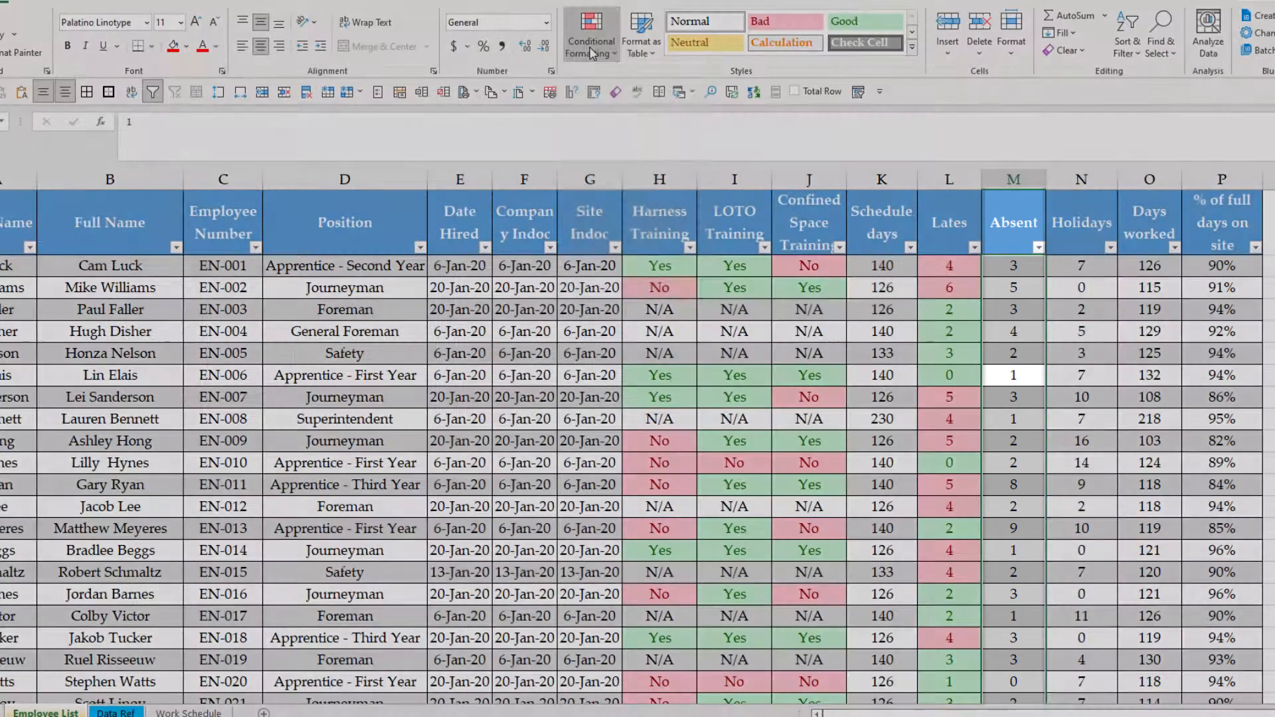
click(591, 33)
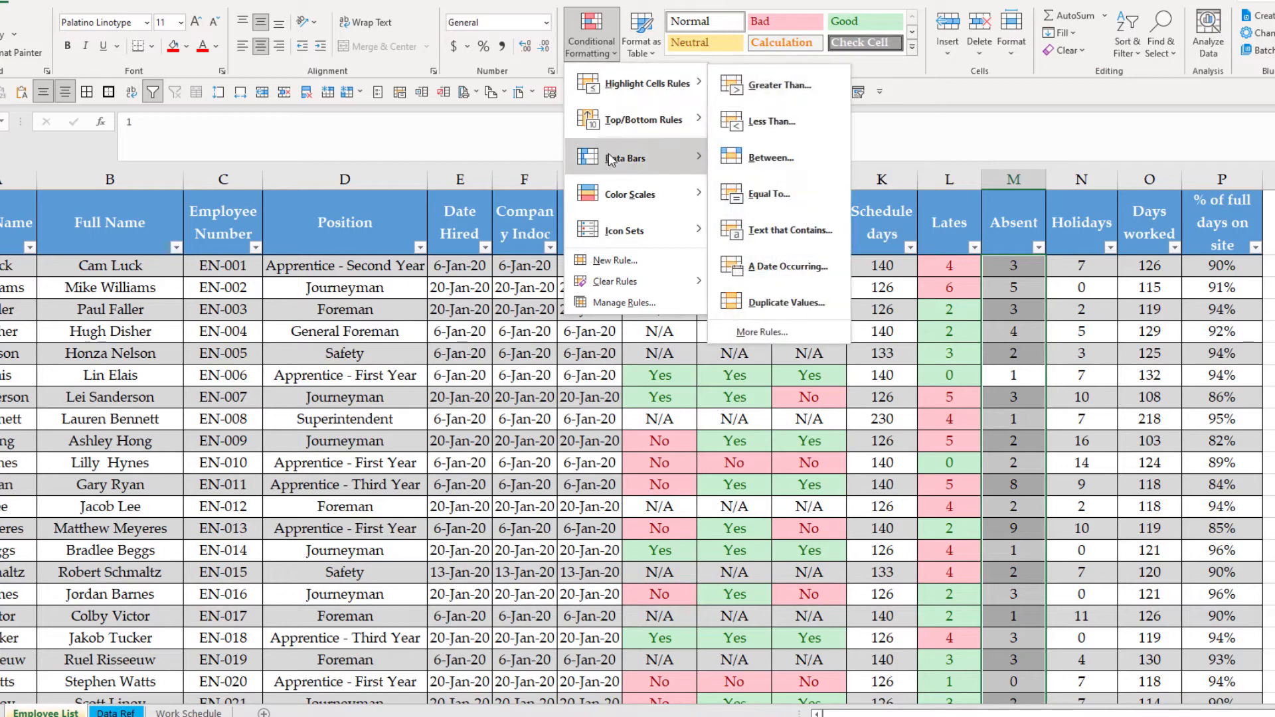
mouse_move(613, 163)
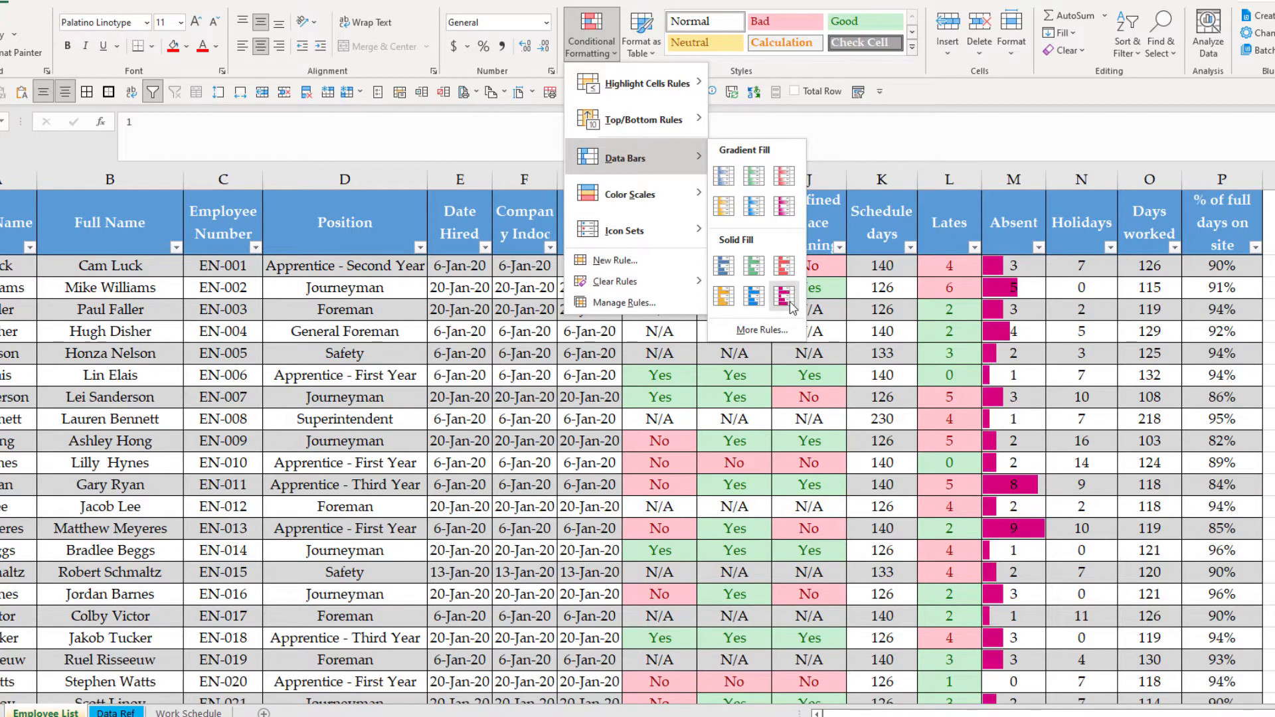
click(725, 178)
Apply the Red-Yellow-Green color scale to the Holidays column, with the highest values in red and the lowest in green.
click(1096, 392)
key(ctrl+space)
key(ctrl+space)
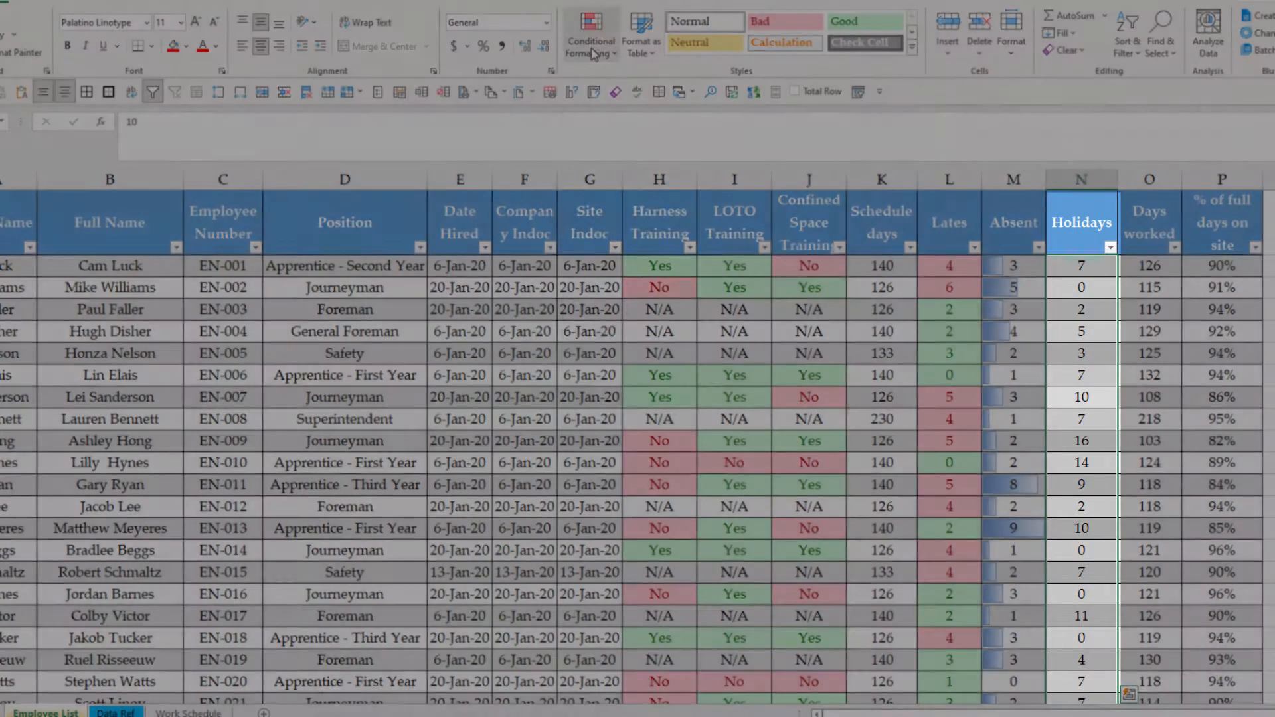
click(592, 50)
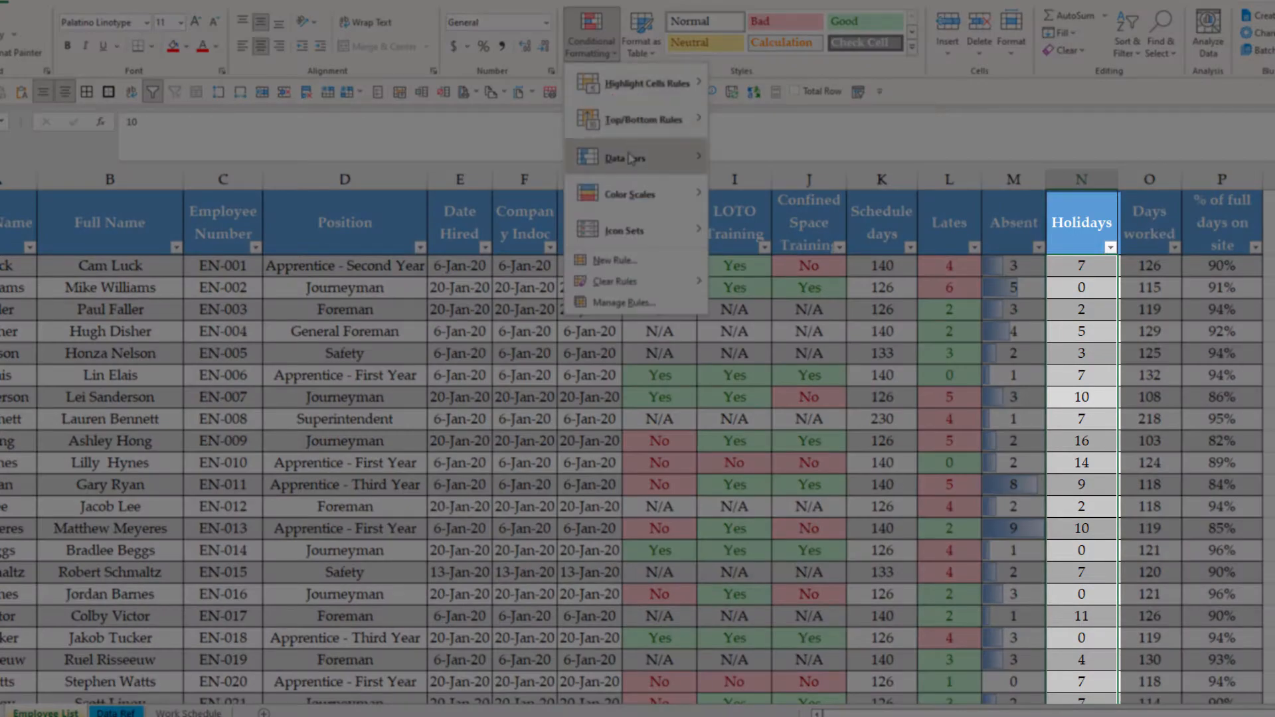
mouse_move(643, 199)
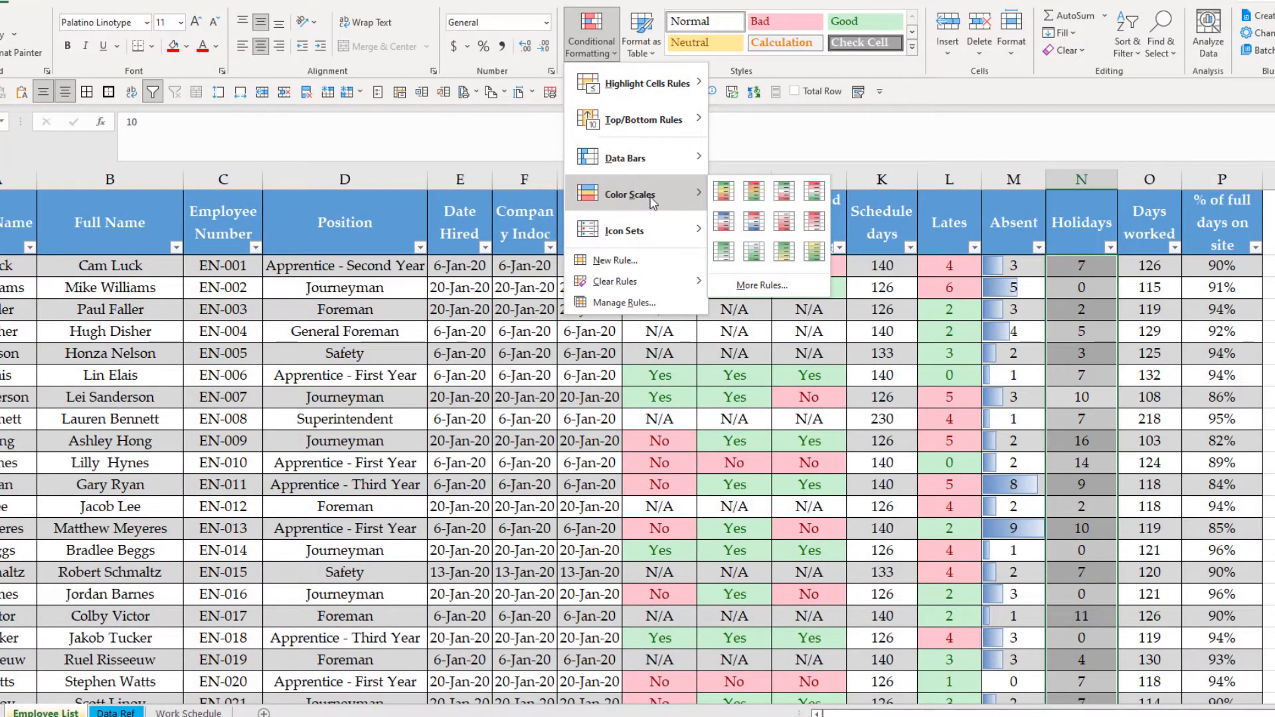
click(753, 204)
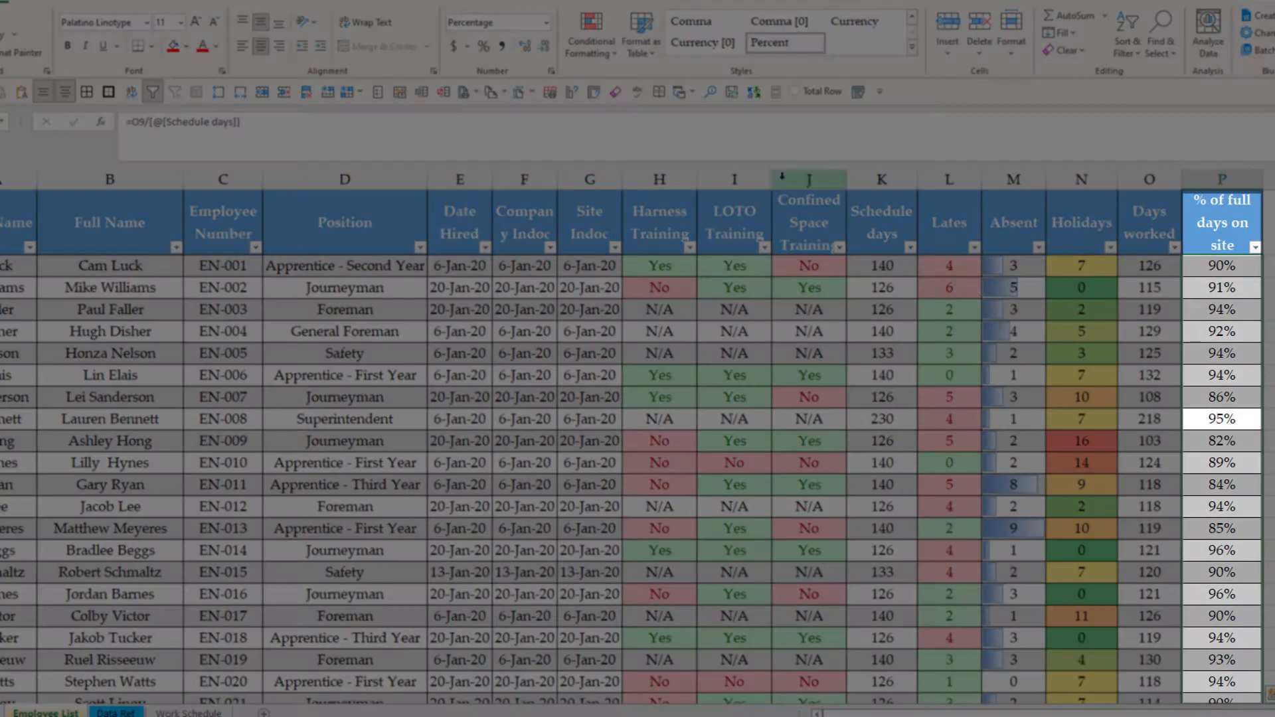
Add the rimmed three traffic lights icon set to the % of full days on site column.
click(591, 33)
mouse_move(651, 238)
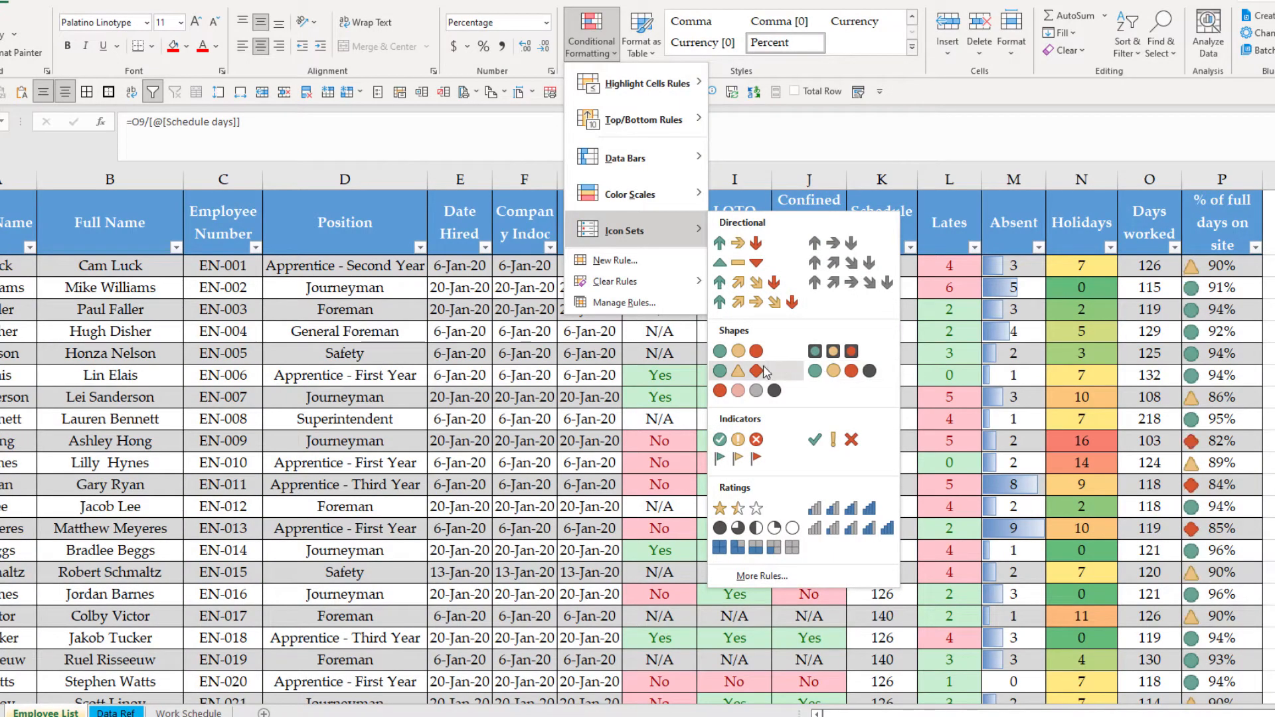
click(830, 355)
Examine the Absent data bars, the Holidays color scale and the attendance traffic lights down the employee list.
click(1011, 404)
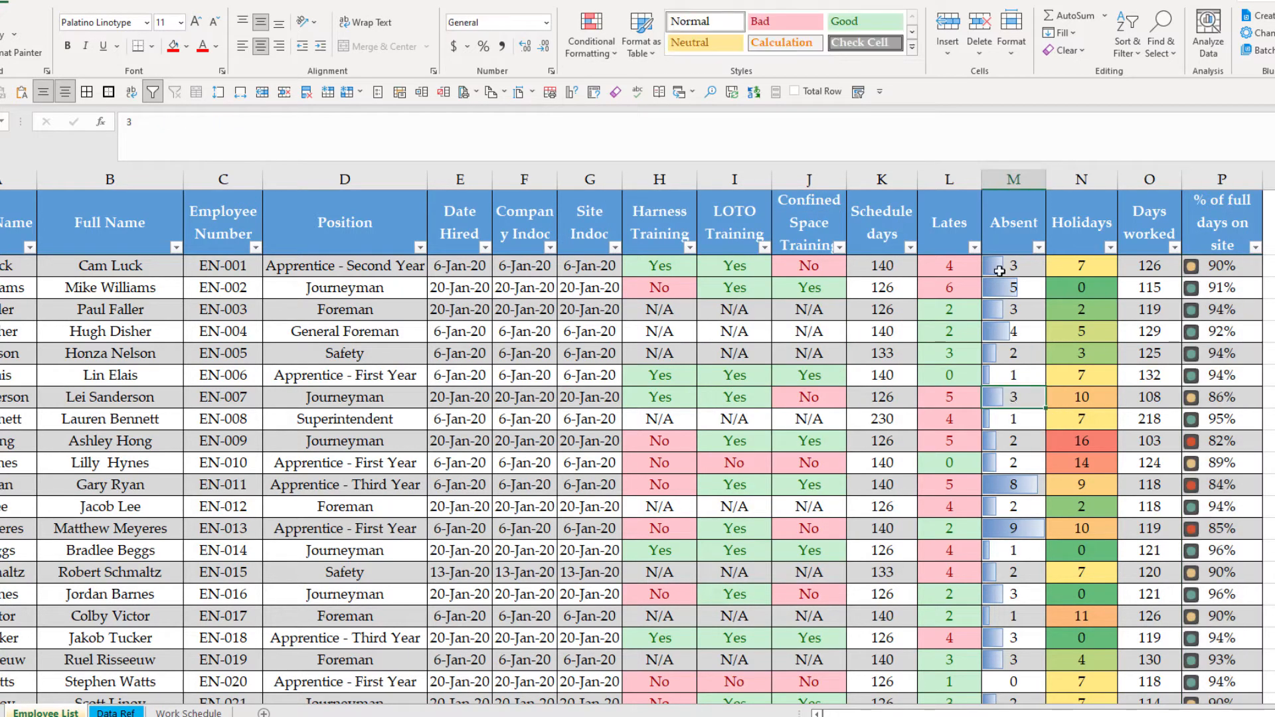
click(1023, 529)
scroll(1017, 487, down, 3)
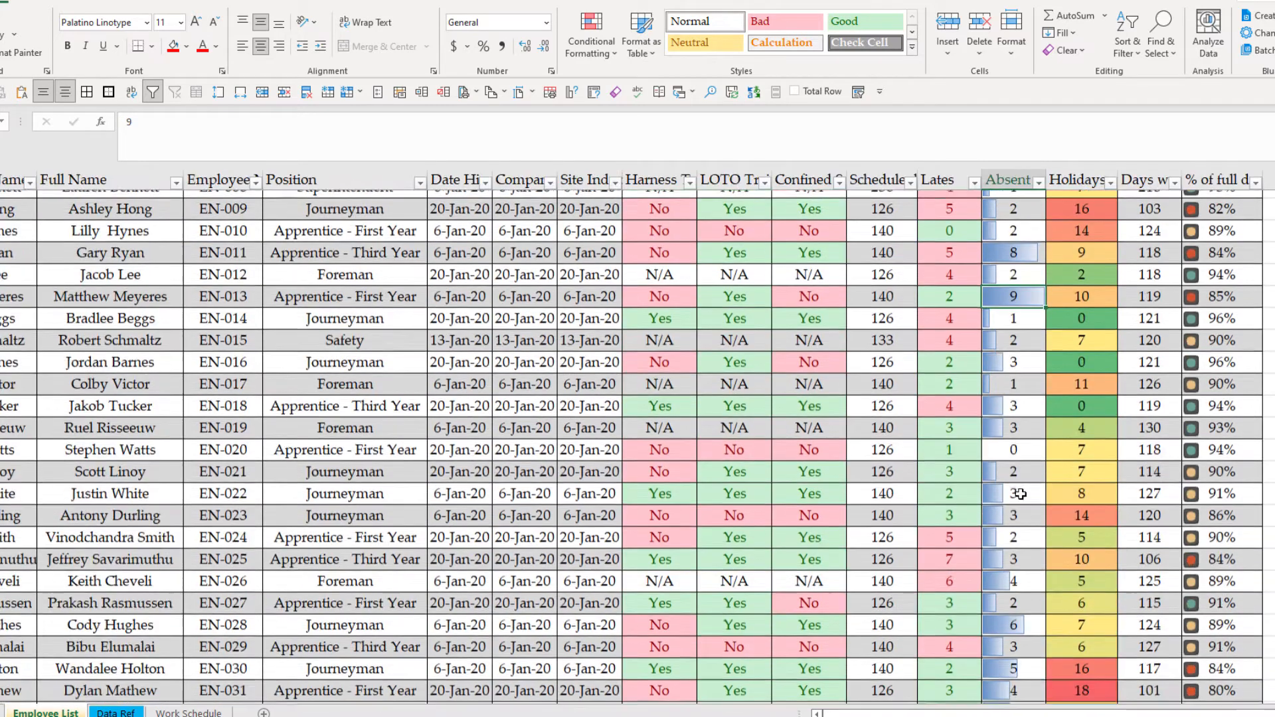
scroll(1018, 478, up, 3)
scroll(1081, 397, down, 2)
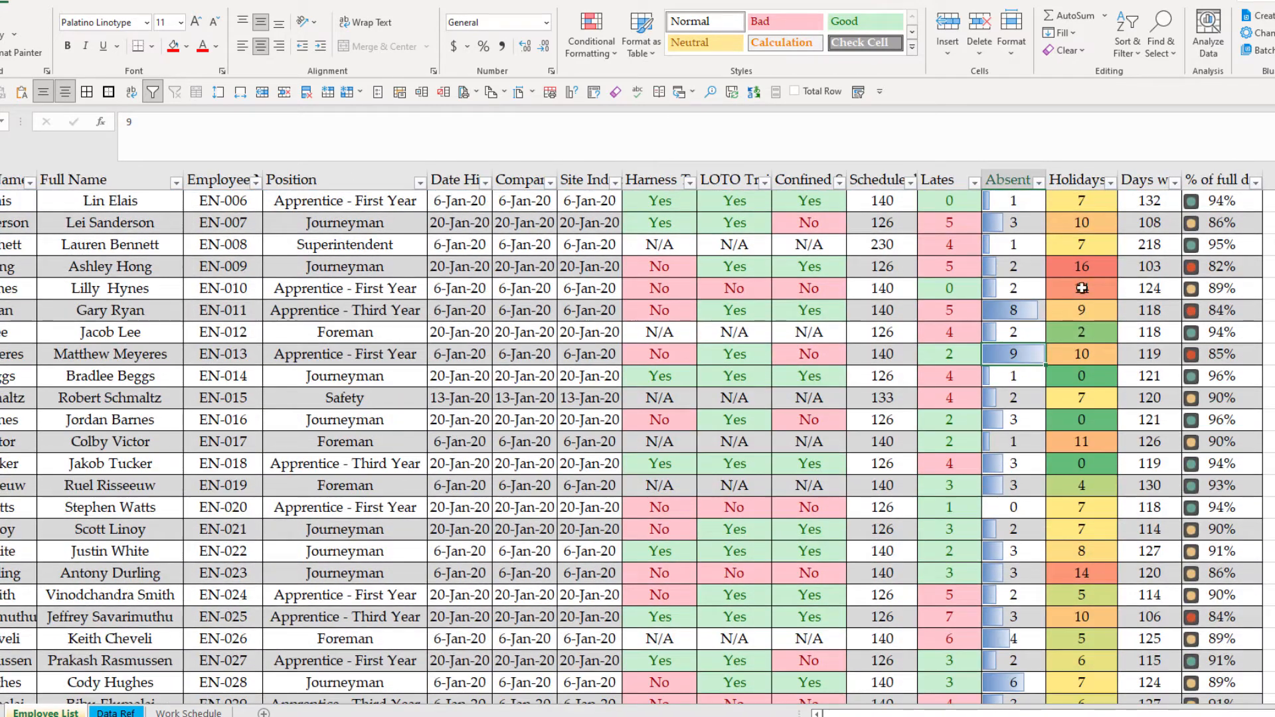
click(1082, 269)
scroll(1072, 545, down, 2)
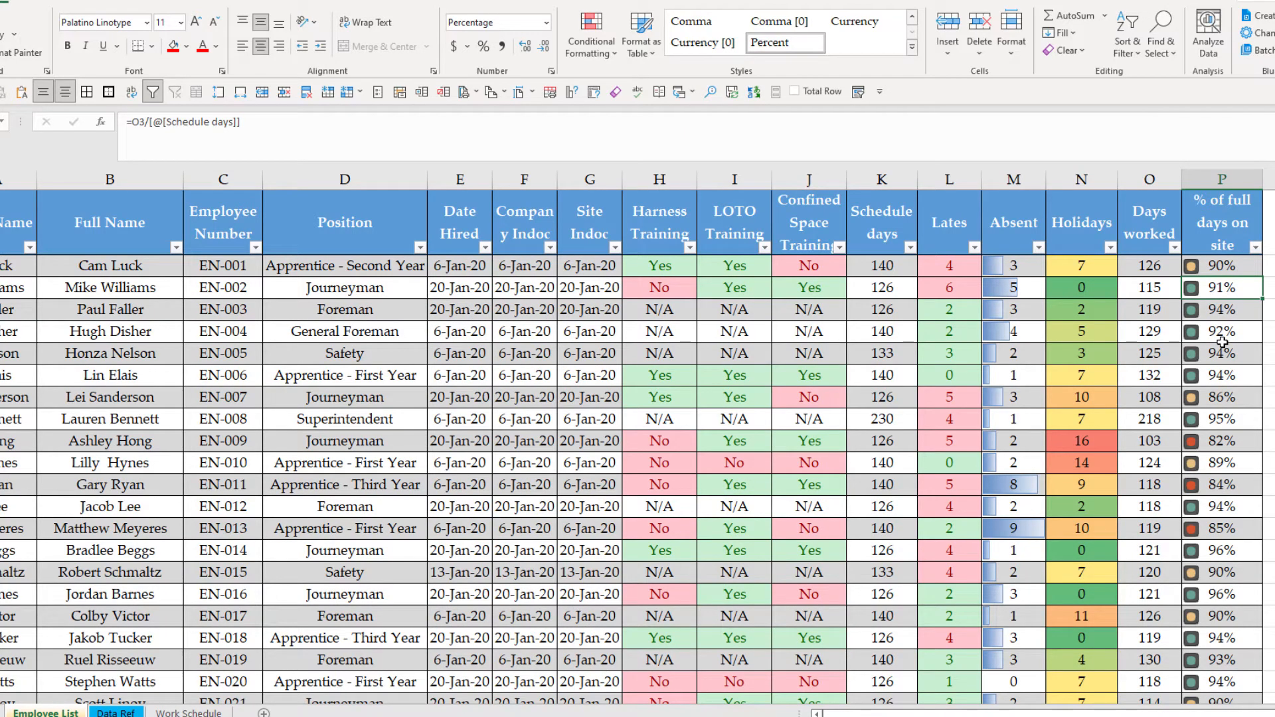
scroll(1219, 342, down, 9)
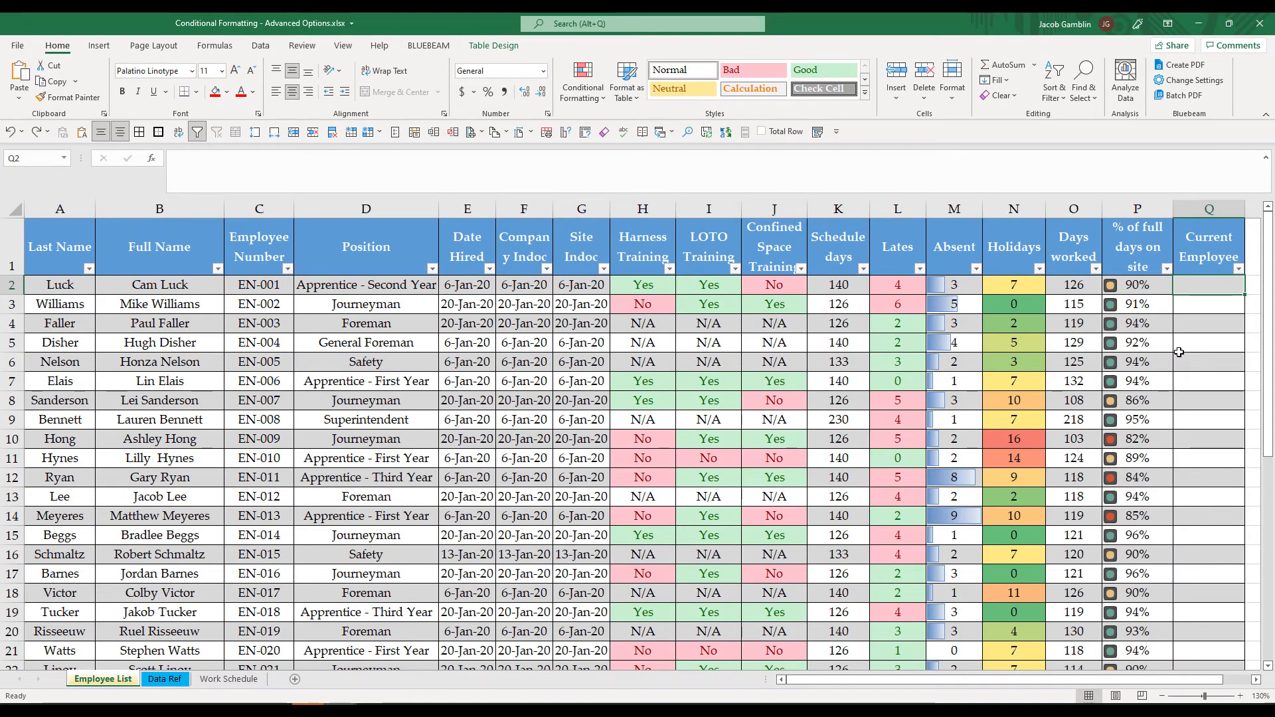
Enter "no" as the Current Employee status in row 2 of the Advanced Options workbook.
text(no)
key(Return)
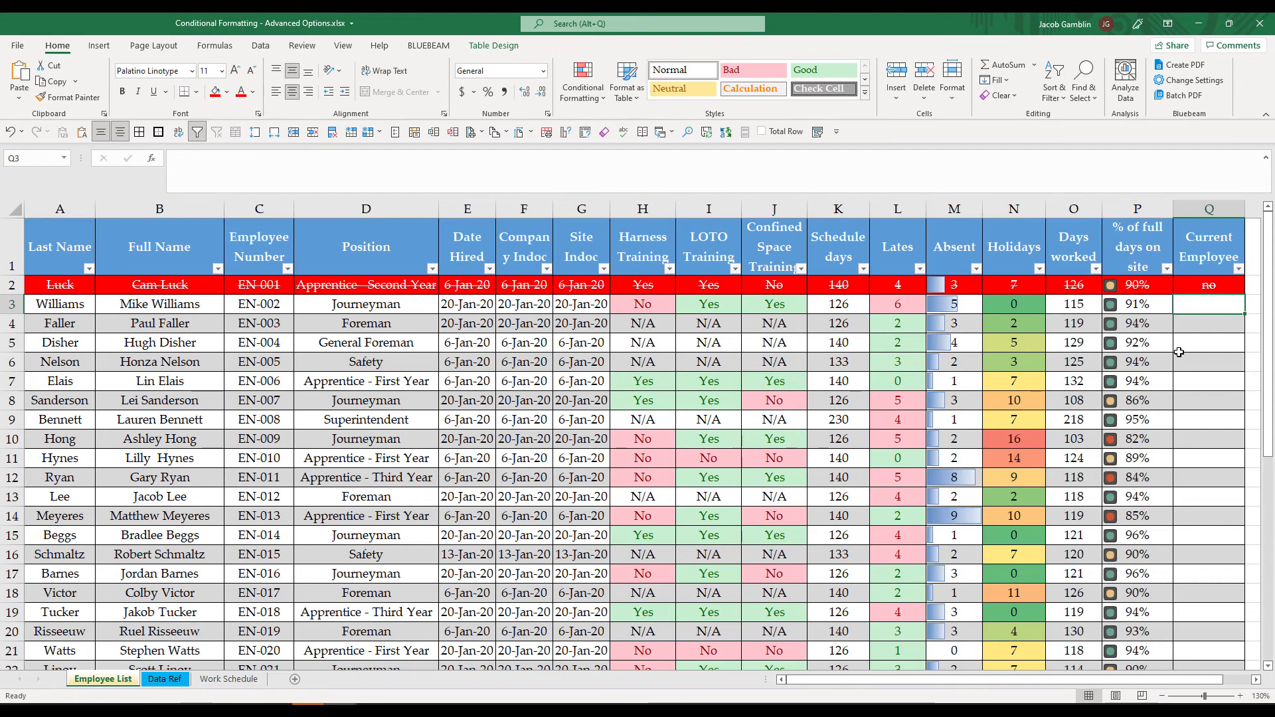